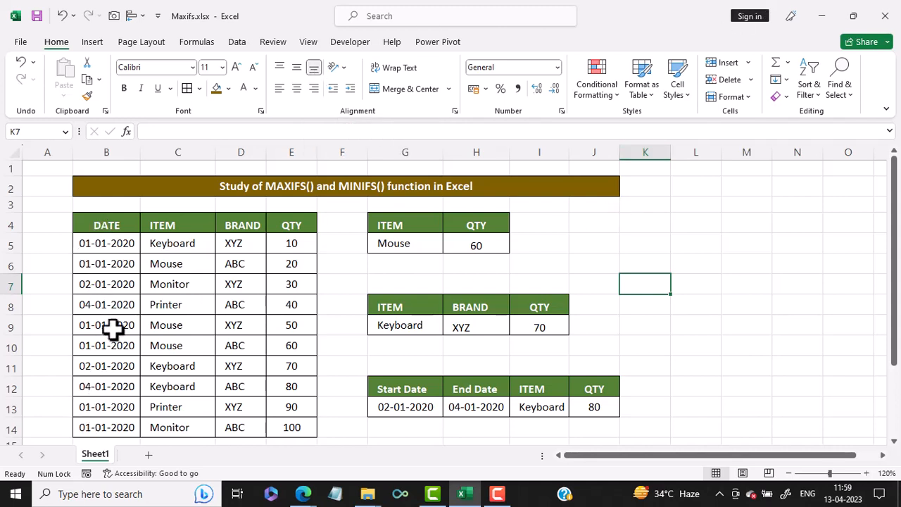
Review the DATE, ITEM, BRAND and QTY columns of the data table and the item criterion in G5
drag(113, 227, 101, 423)
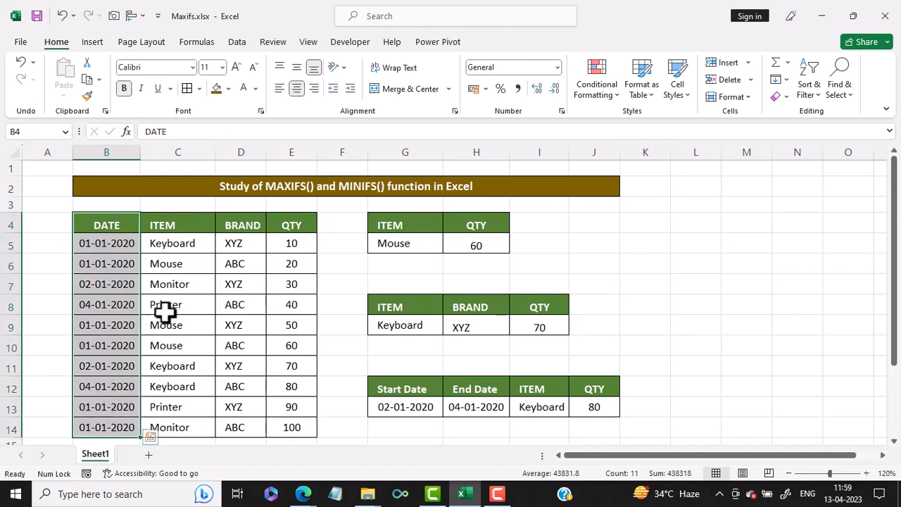
drag(180, 225, 175, 421)
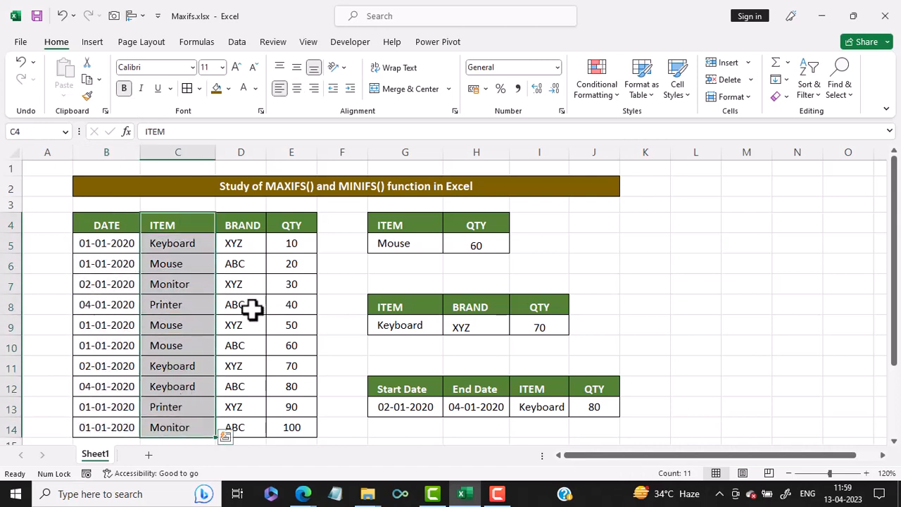
drag(240, 233, 236, 418)
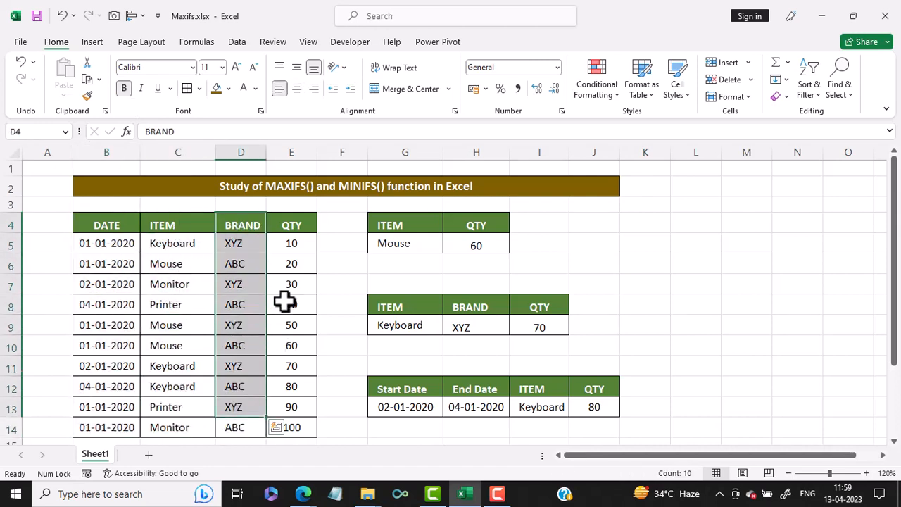
drag(296, 224, 284, 428)
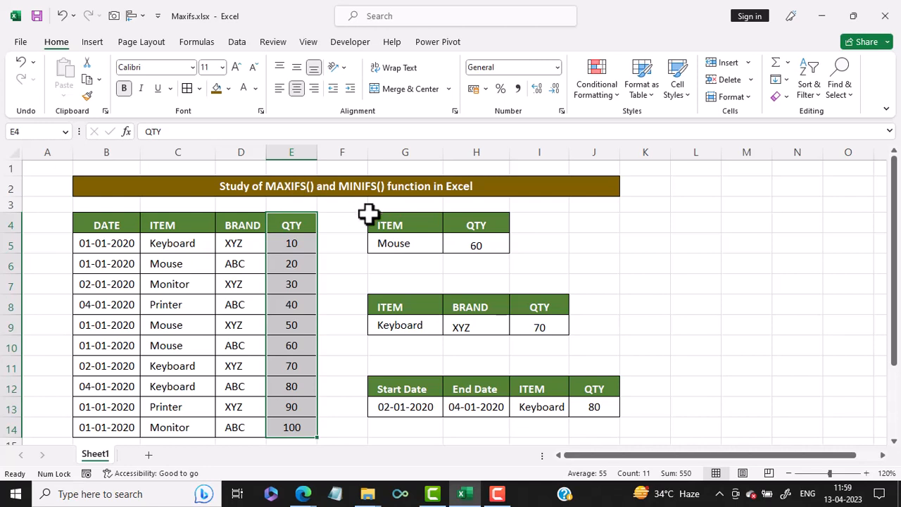
click(394, 243)
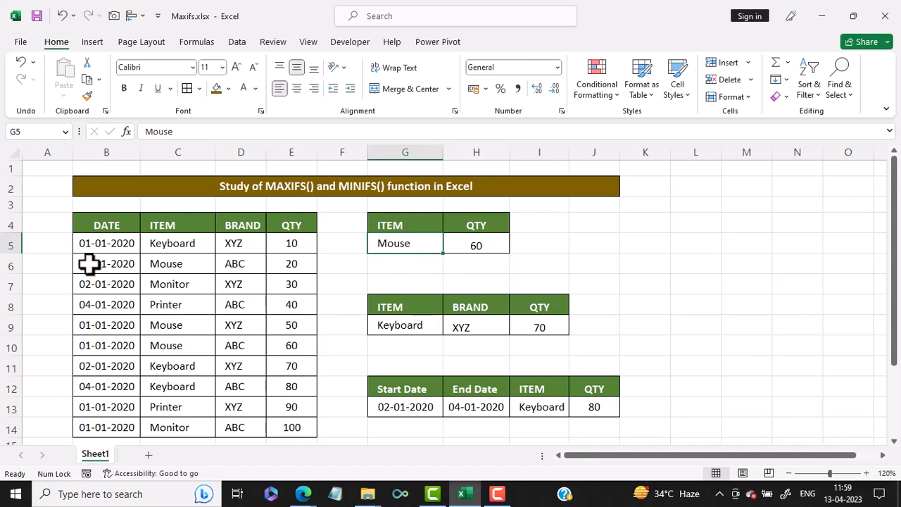
Fill the three Mouse rows of the data table, B6:E6, B9:E9 and B10:E10, with light green
drag(91, 264, 292, 265)
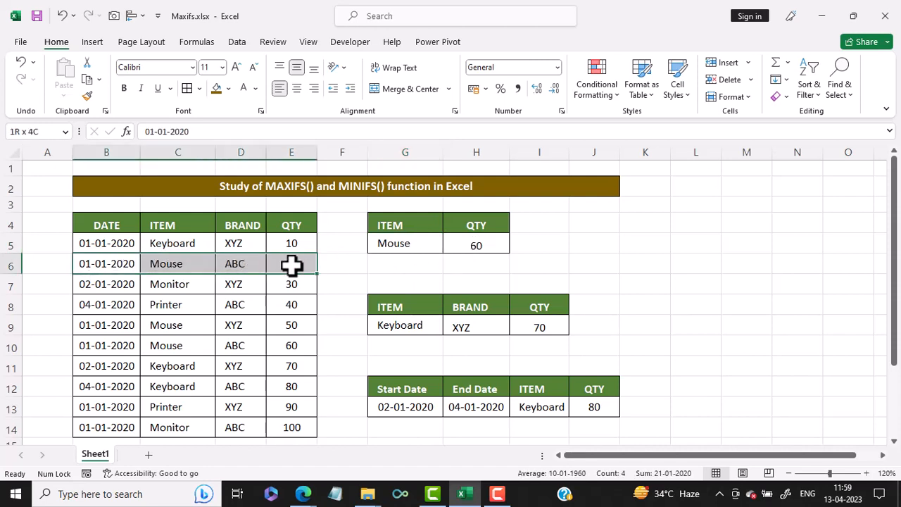
click(228, 89)
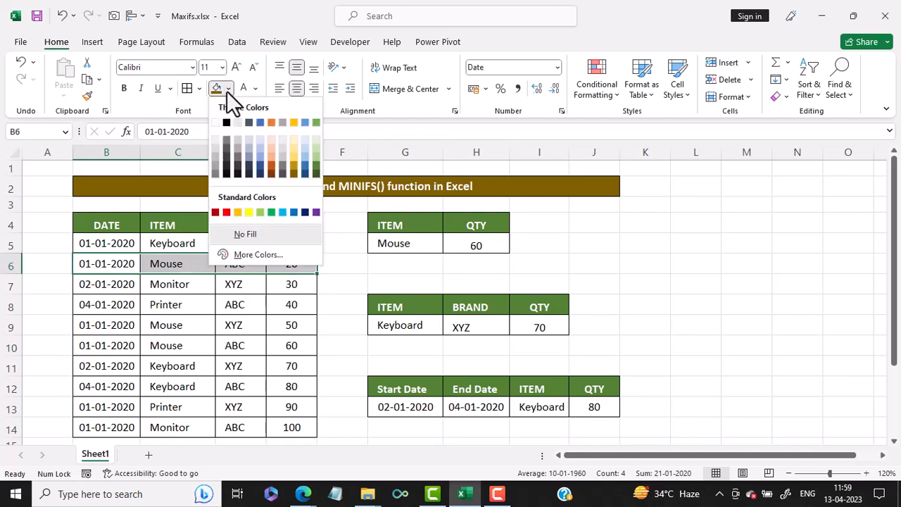
click(318, 149)
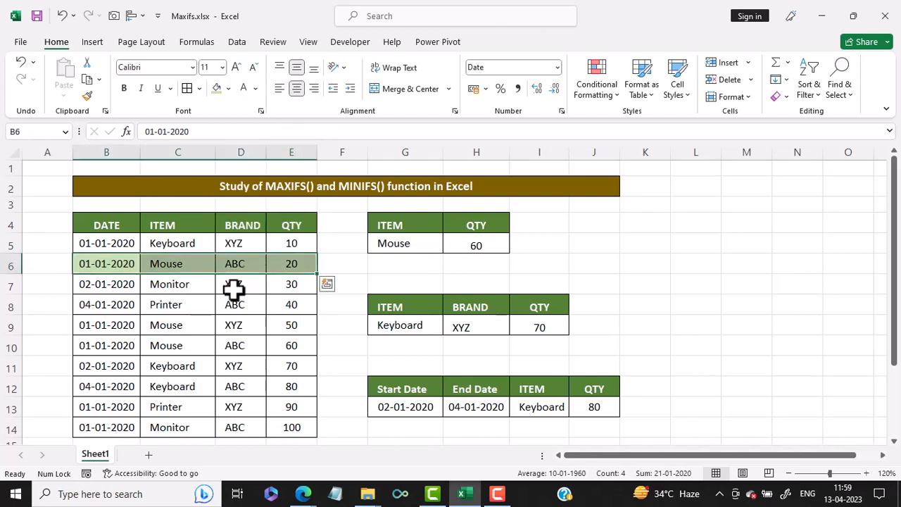
drag(94, 334, 286, 324)
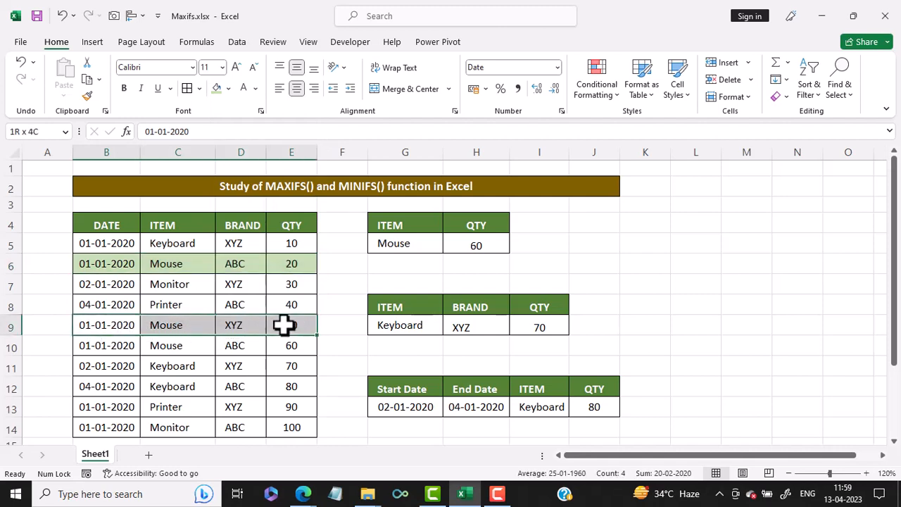
click(217, 89)
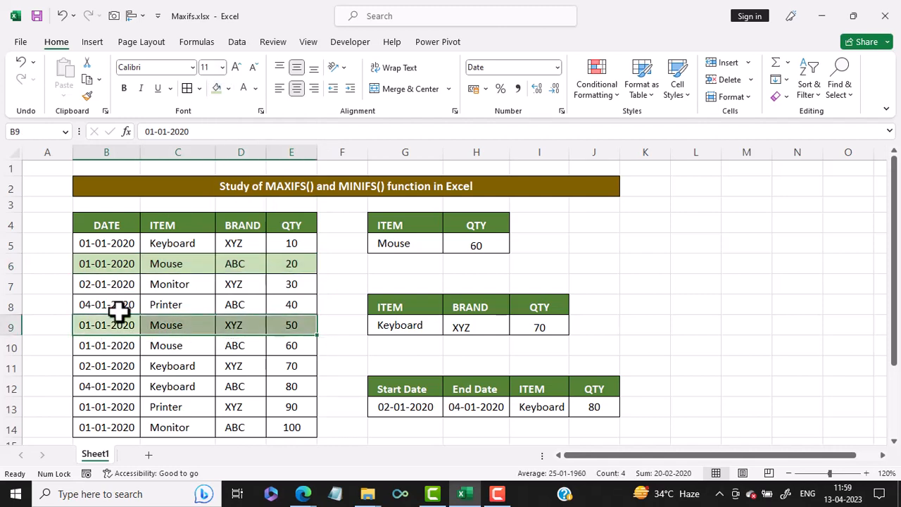
drag(81, 349, 278, 343)
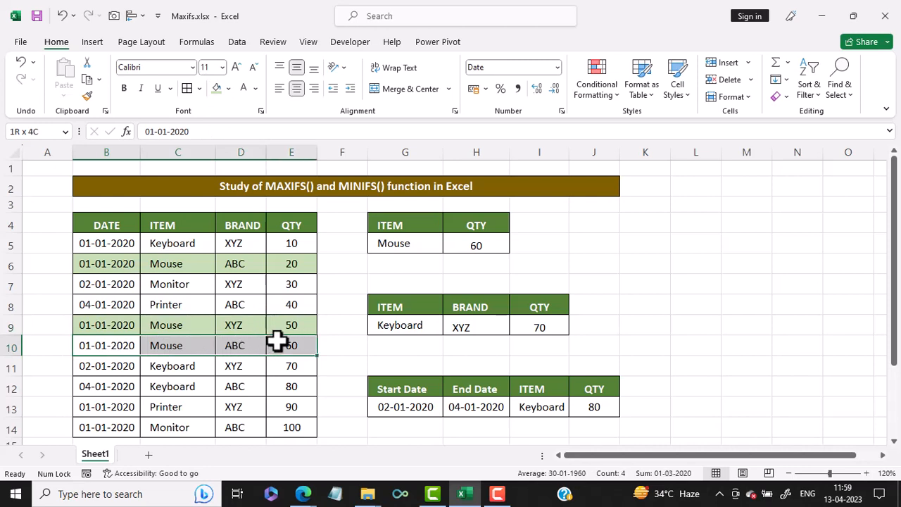
click(215, 90)
Inspect the largest quantity among the highlighted Mouse rows and the formula in H5
click(204, 420)
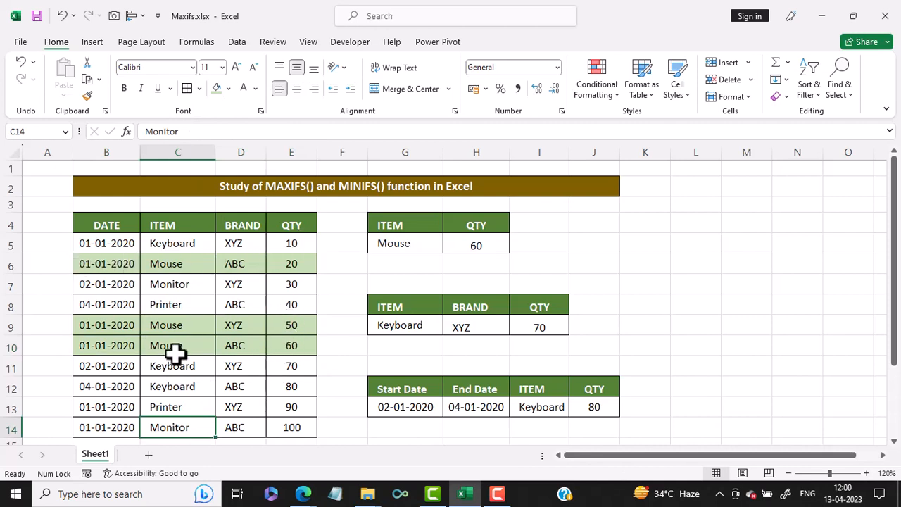
click(292, 345)
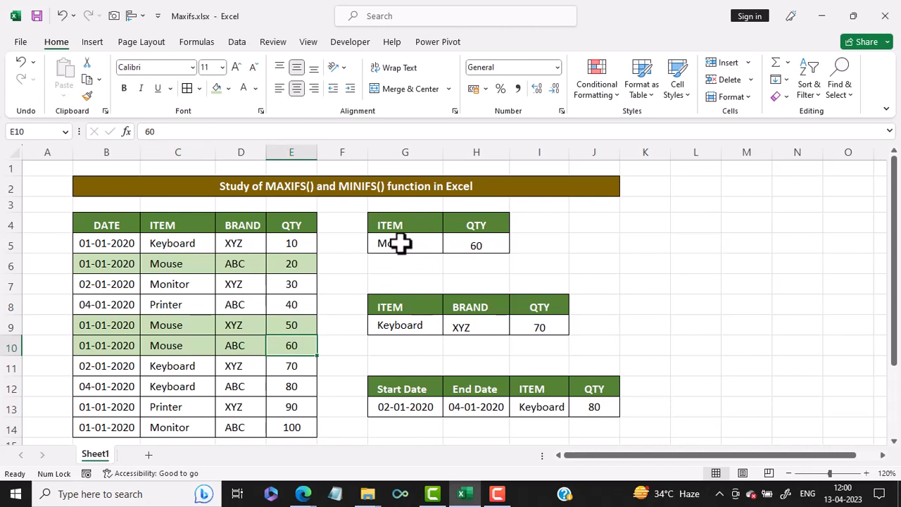
click(492, 246)
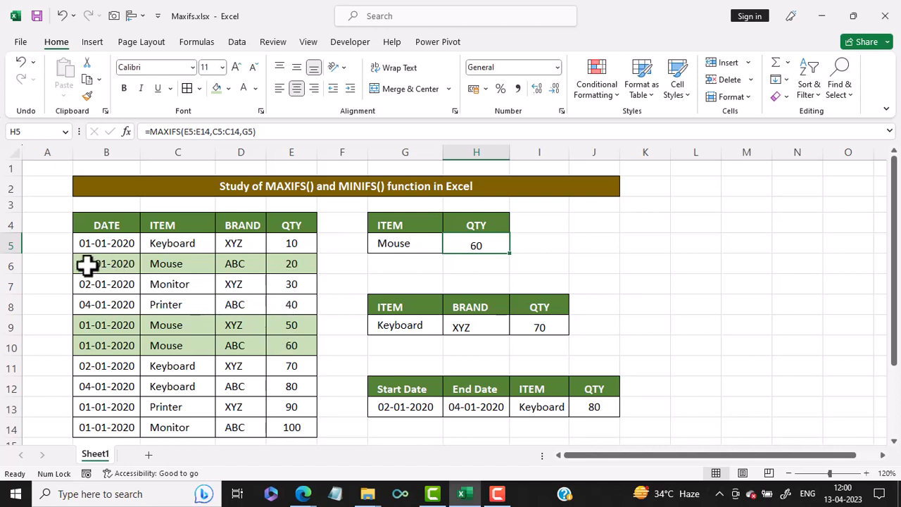
Clear the green highlight from B6:E10 by copying the formatting of the unfilled row B12:E12 onto it
drag(86, 265, 282, 345)
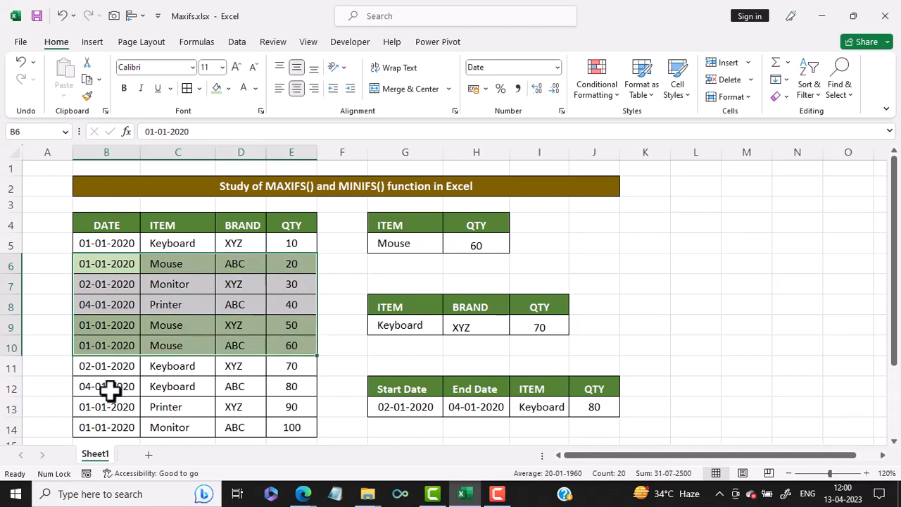
drag(113, 387, 278, 386)
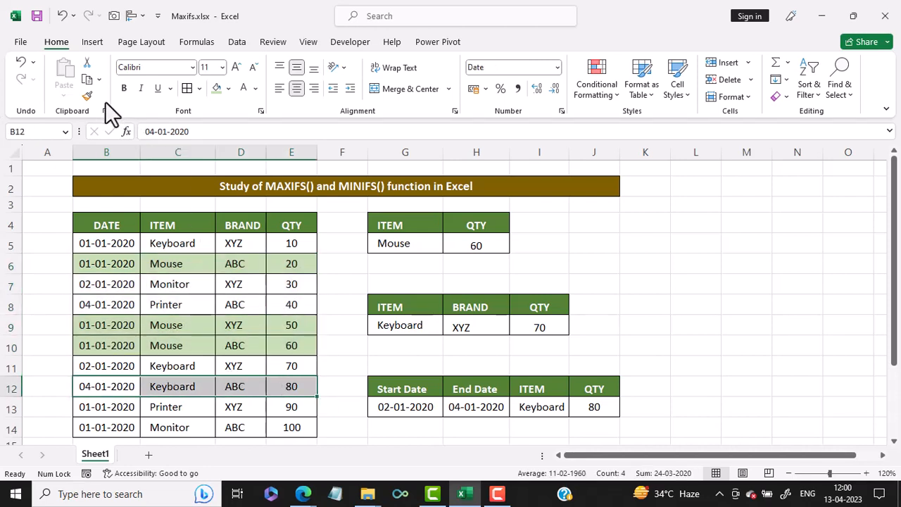
click(86, 94)
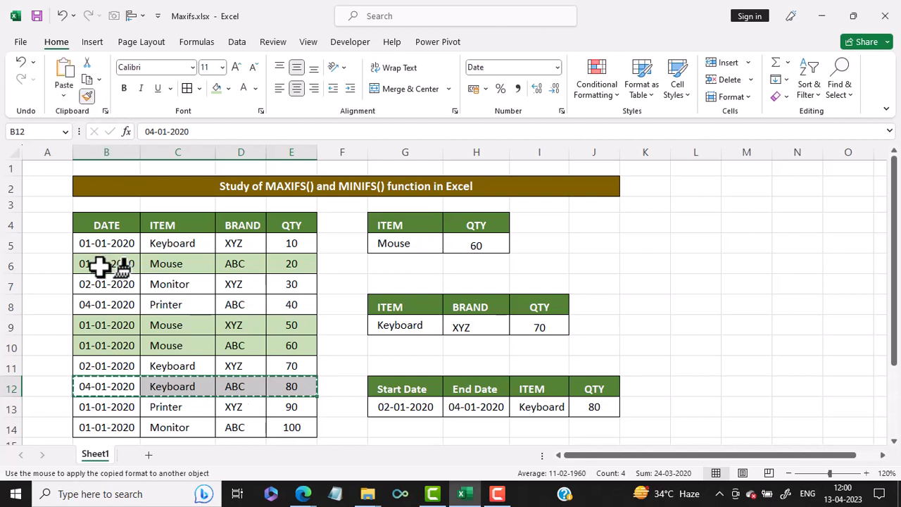
drag(101, 265, 289, 351)
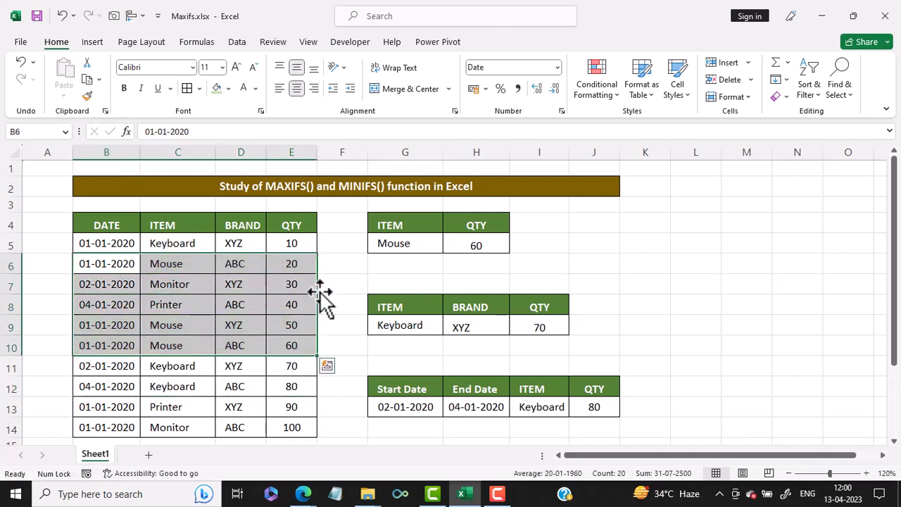
click(381, 239)
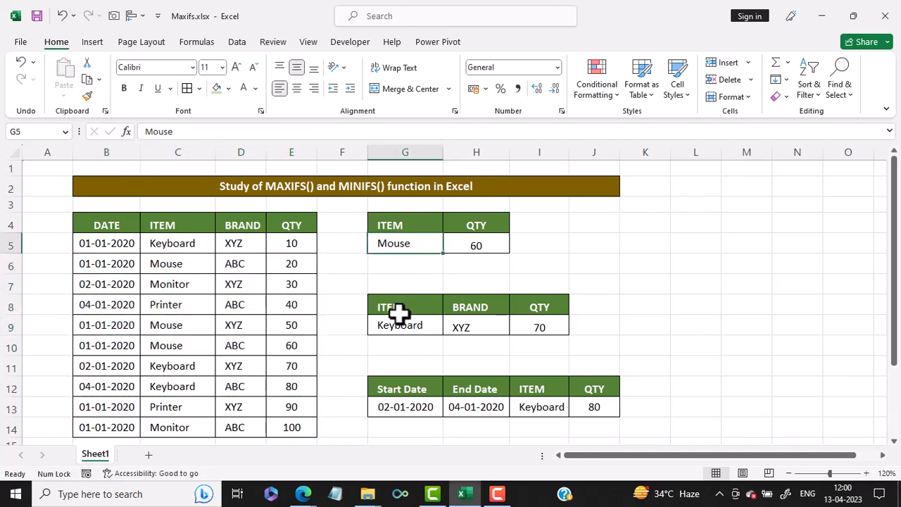
text(Kayboard)
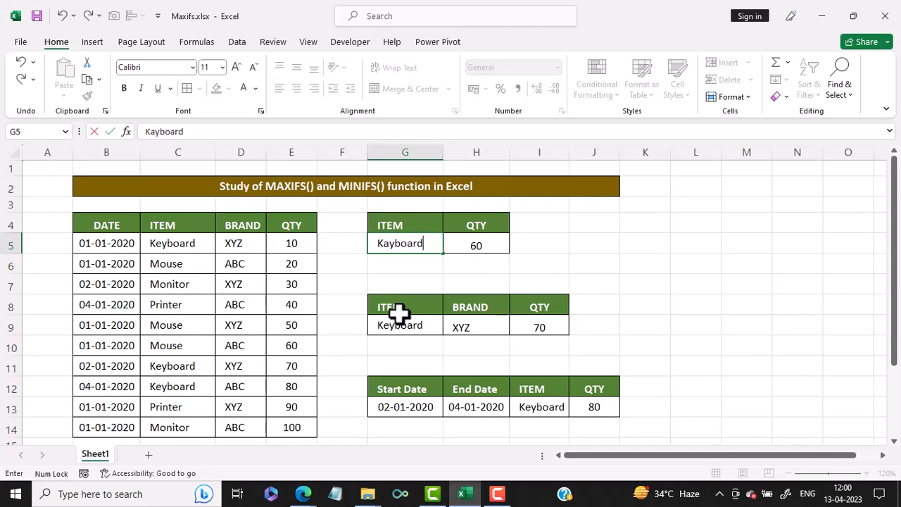
key(Return)
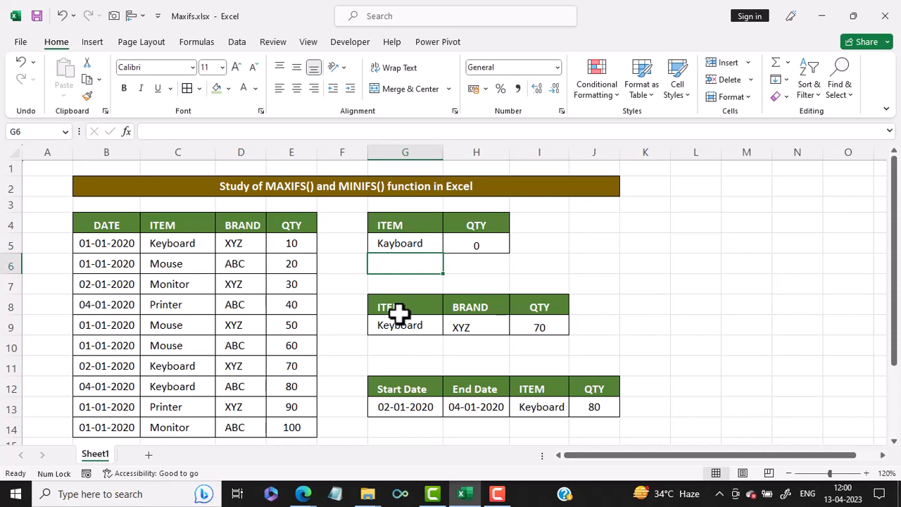
Enter Keyboard as the item criterion in cell G5
click(403, 246)
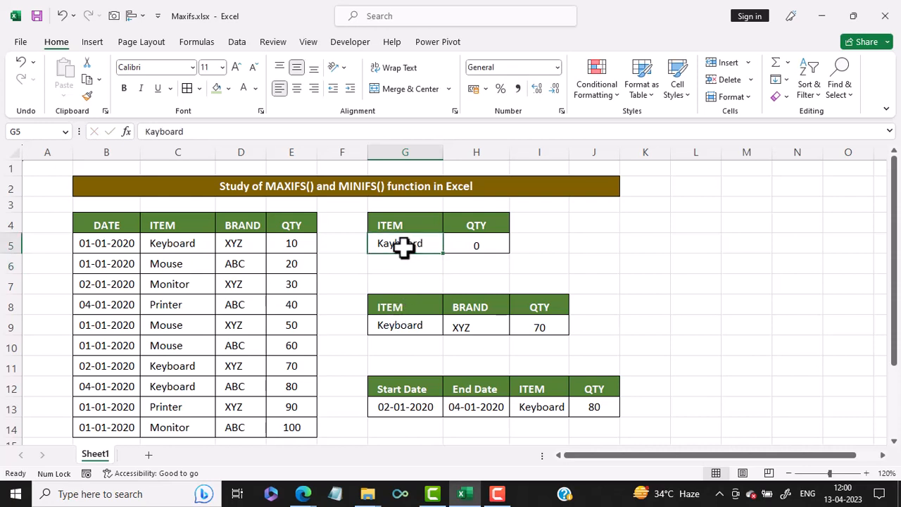
text(Ke)
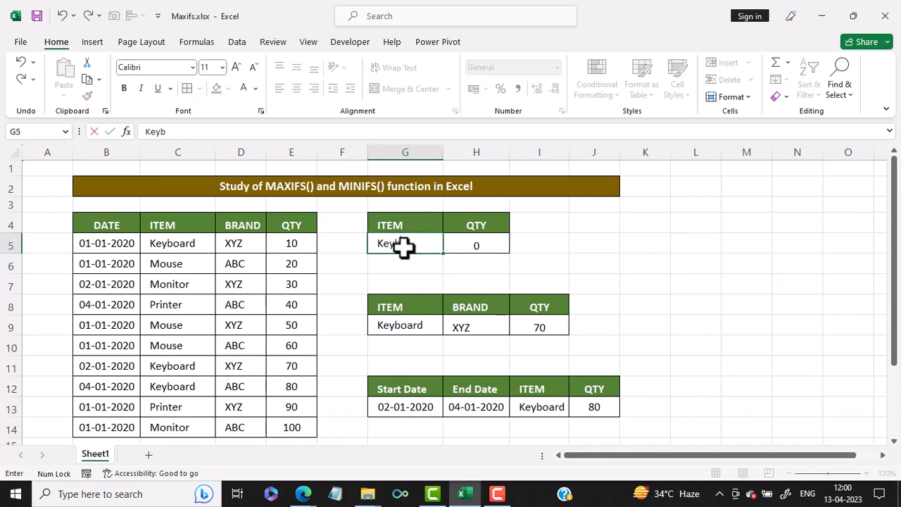
key(Return)
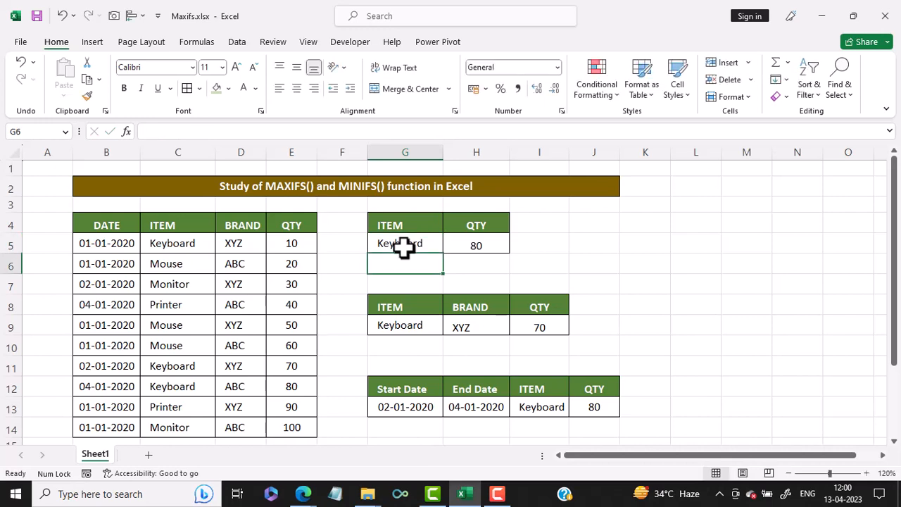
Fill the Keyboard rows B5:E5 and B11:E12 with light green and check their largest quantity
drag(112, 247, 293, 245)
click(218, 88)
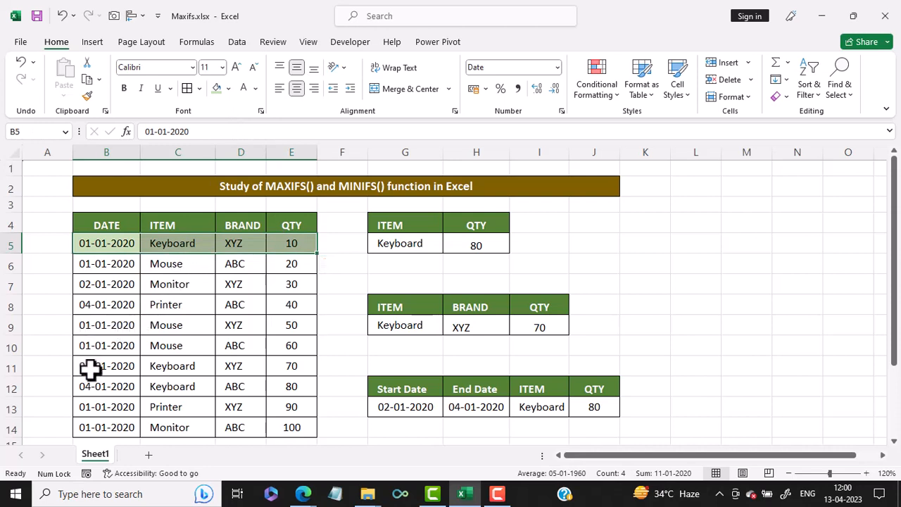
drag(88, 368, 283, 377)
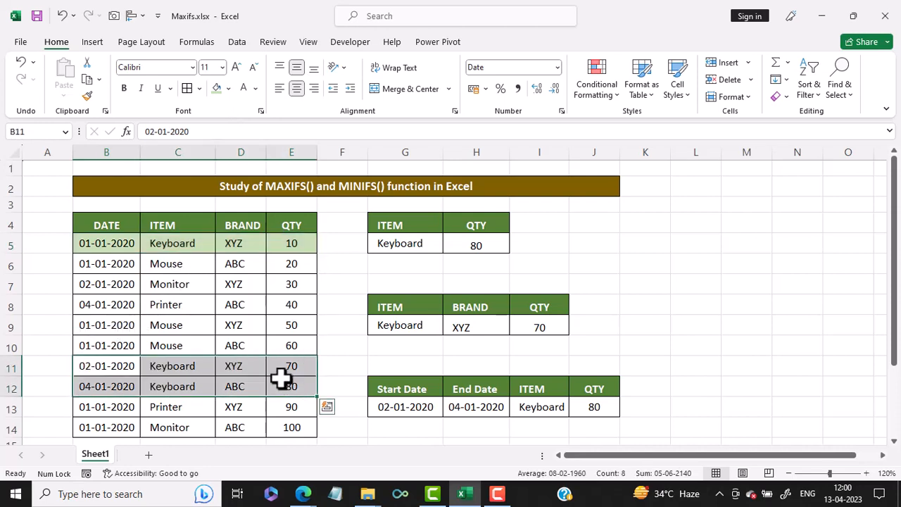
click(219, 90)
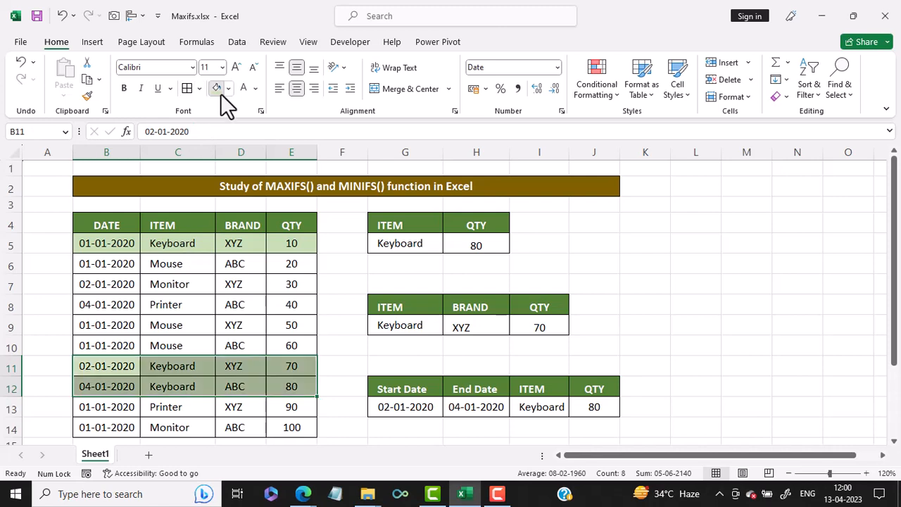
click(291, 427)
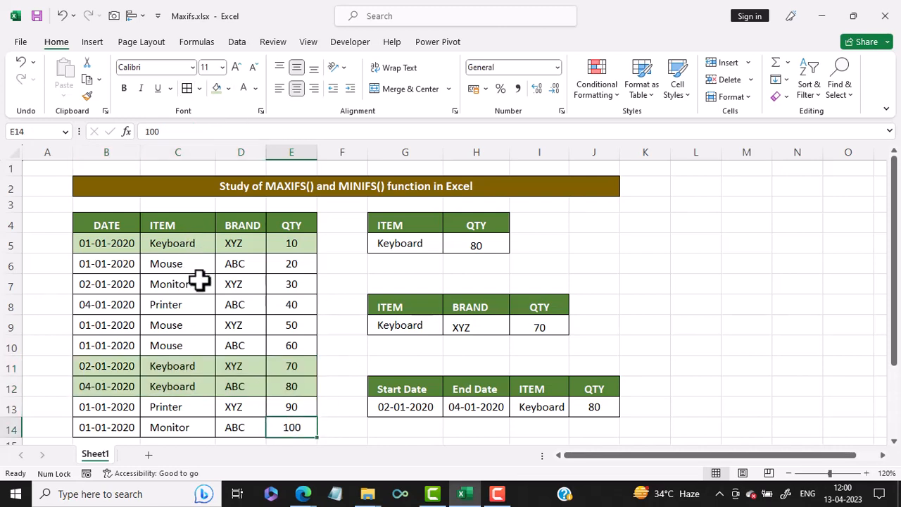
click(292, 386)
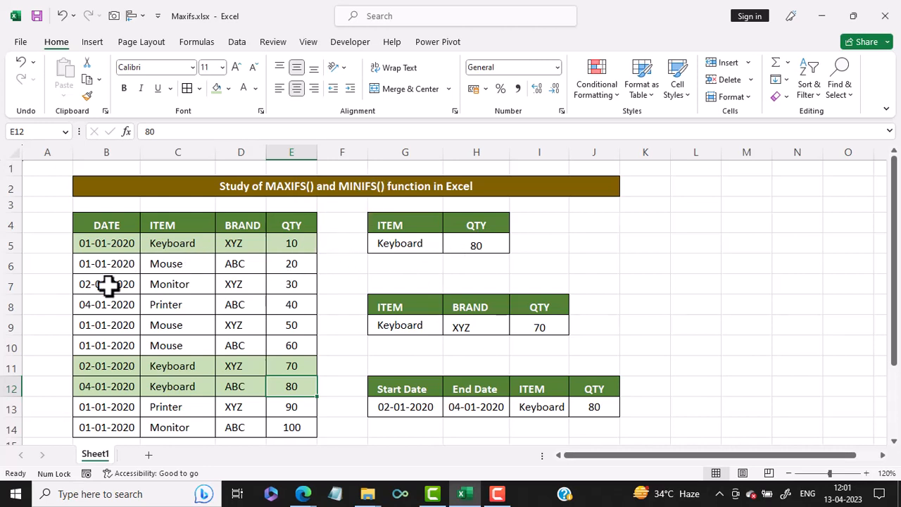
Remove the green highlight from the Keyboard rows by painting the unfilled format of B7:E7 over B5:E12
drag(90, 285, 282, 284)
click(87, 96)
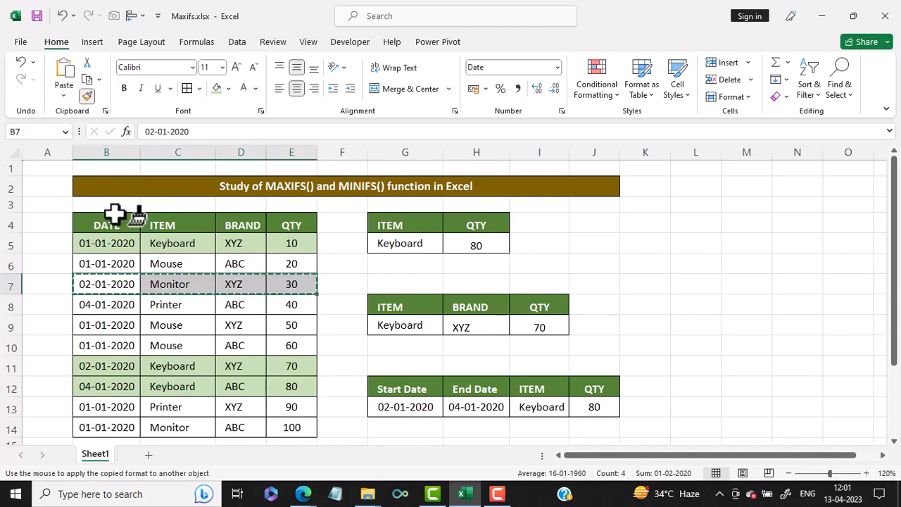
mouse_move(111, 249)
mouse_down()
mouse_move(221, 258)
mouse_move(271, 388)
mouse_move(288, 398)
mouse_up()
click(334, 296)
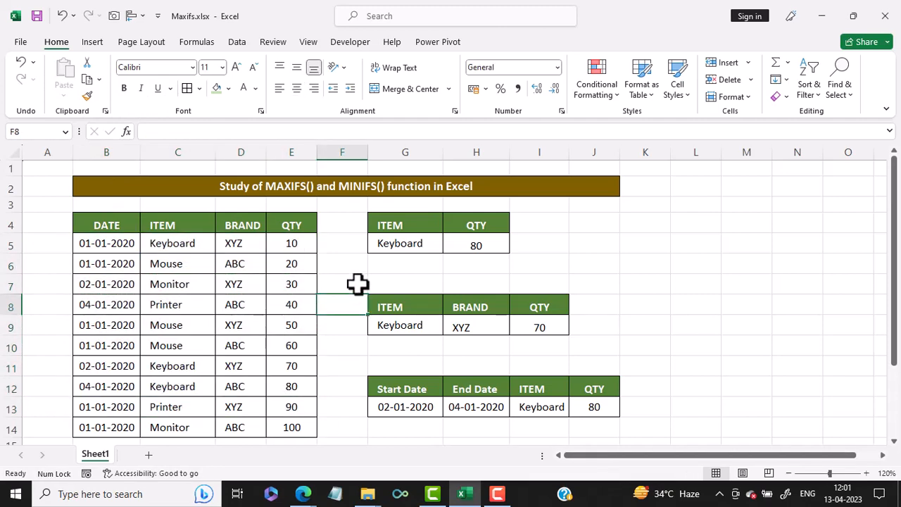
Clear the quantity result in H5 and rebuild it as =MAXIFS(E5:E14,C5:C14,G5)
click(469, 245)
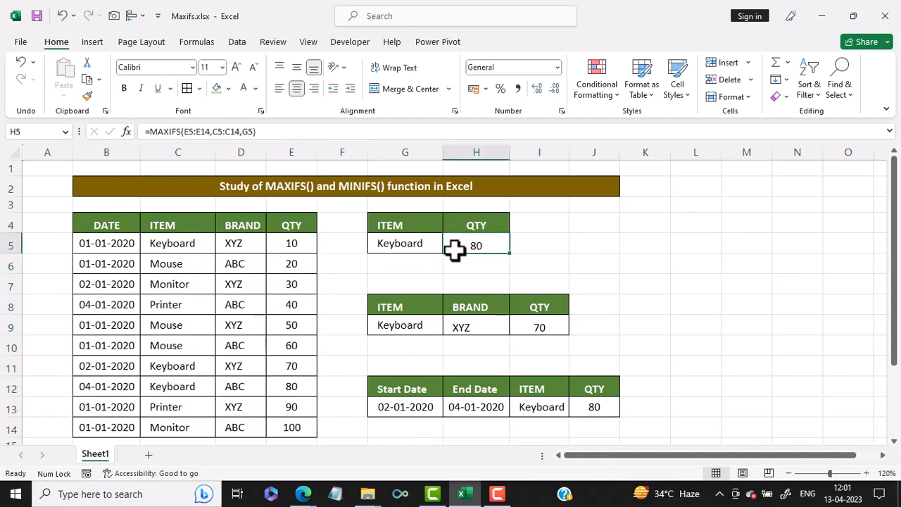
key(Delete)
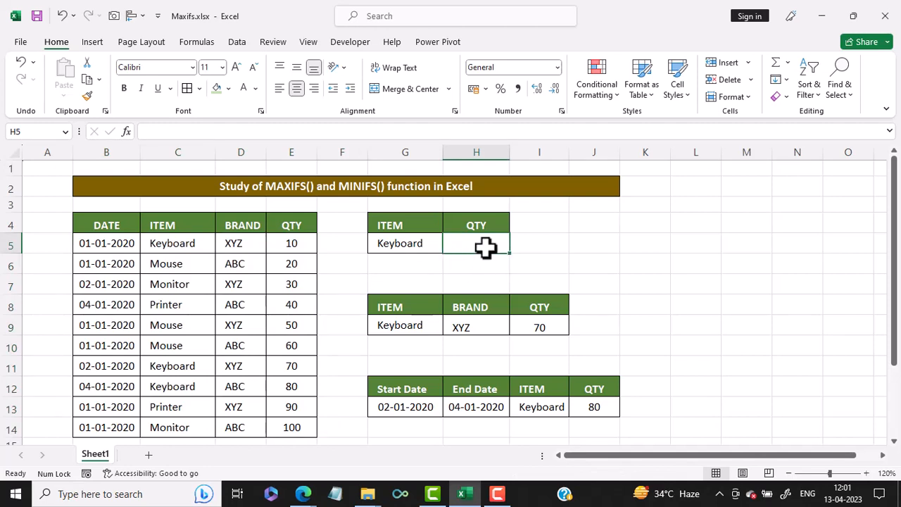
text(=)
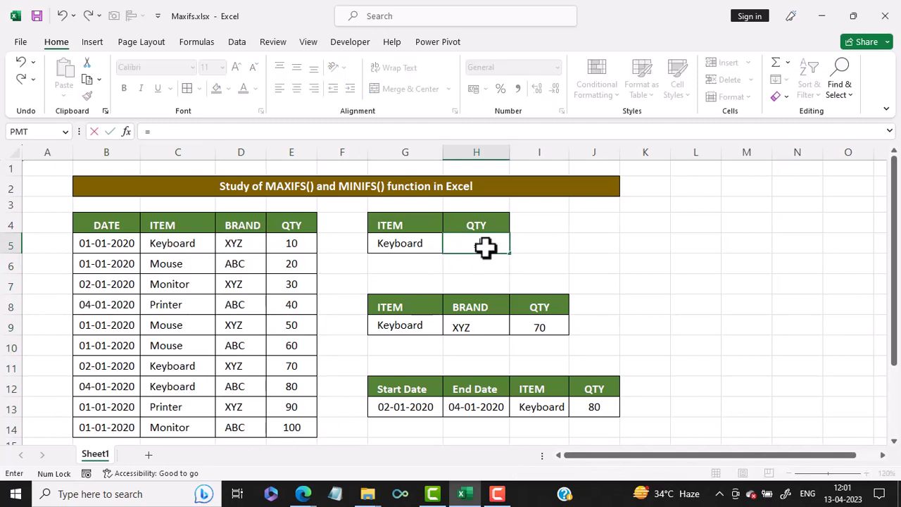
text(max)
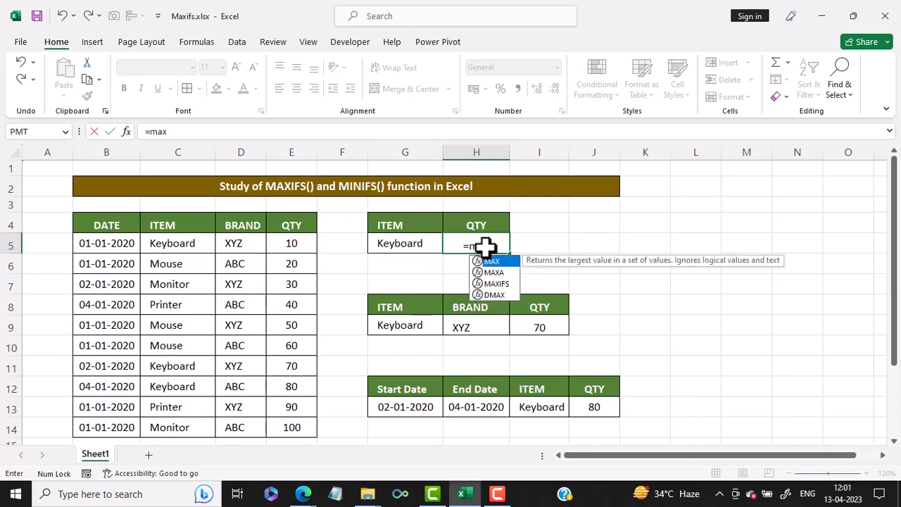
text(ifs)
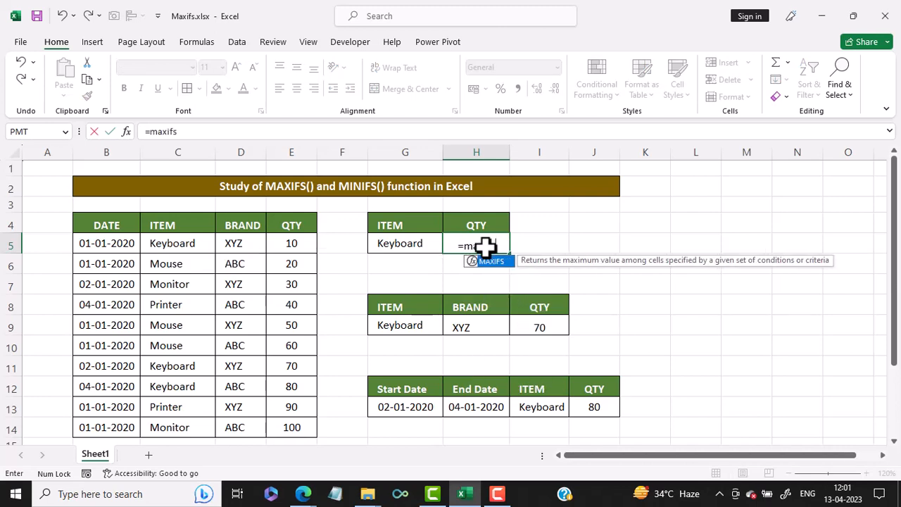
text(()
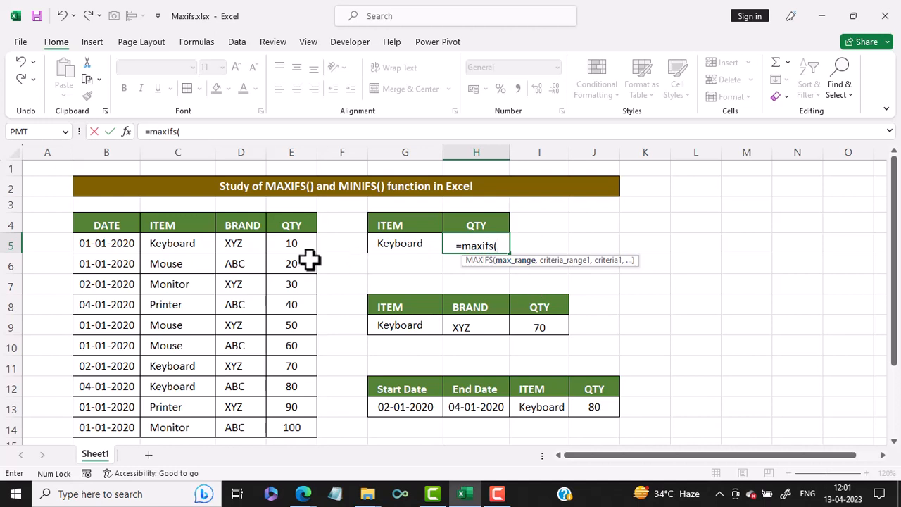
drag(301, 245, 292, 427)
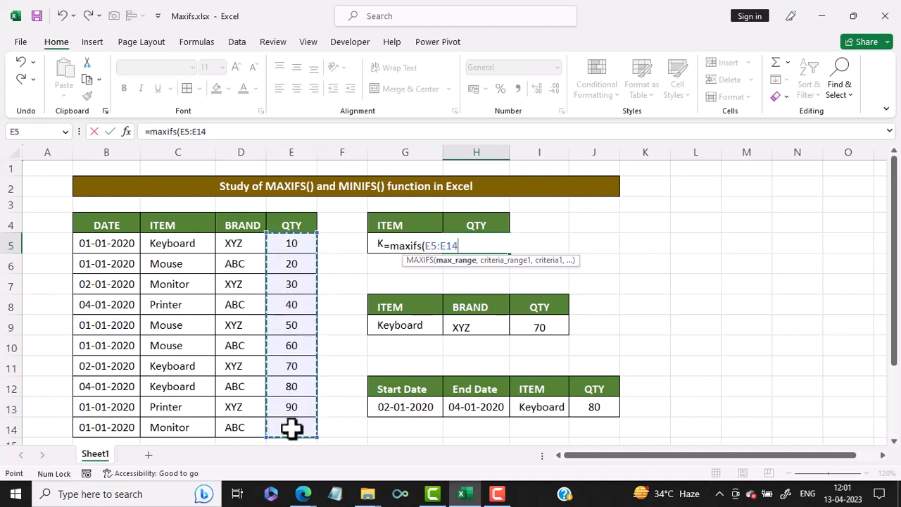
text(,)
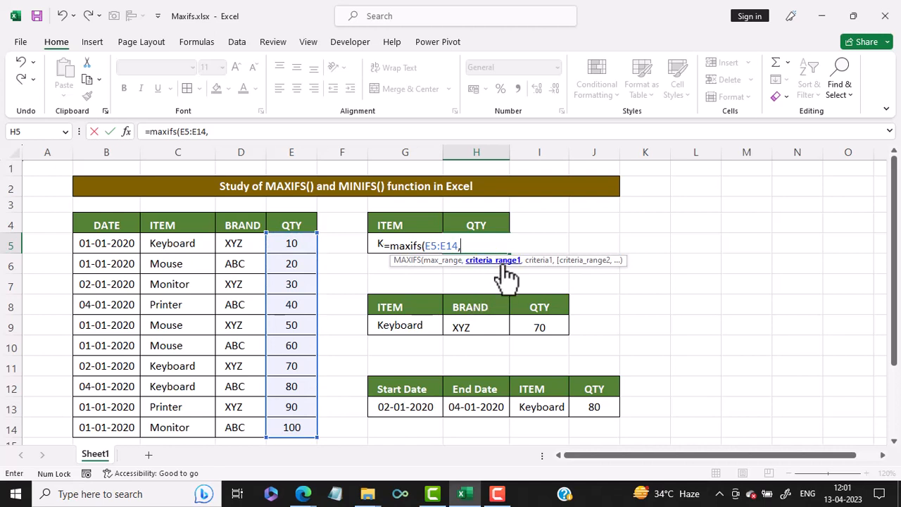
click(197, 246)
drag(197, 246, 191, 420)
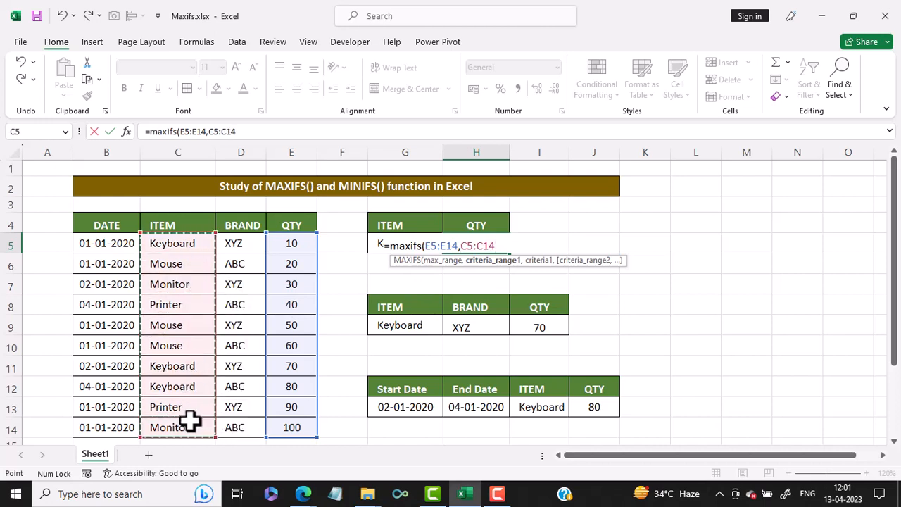
text(,)
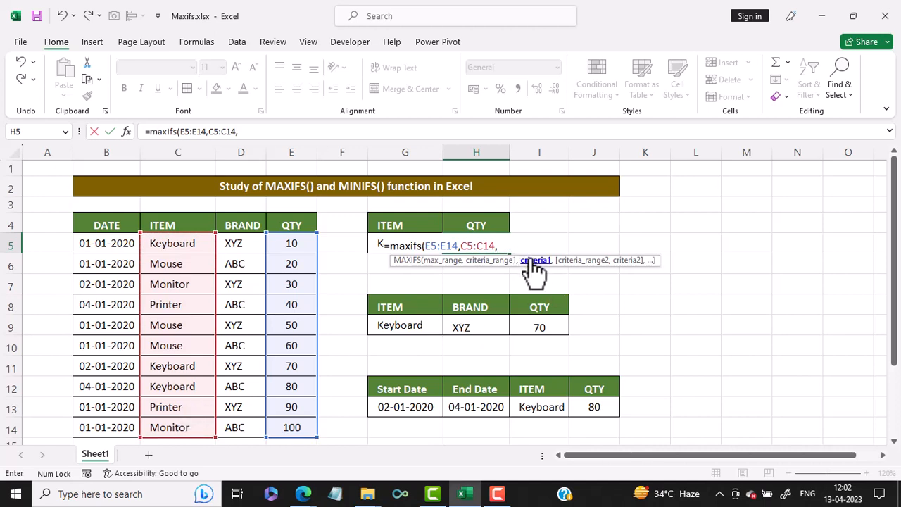
click(374, 242)
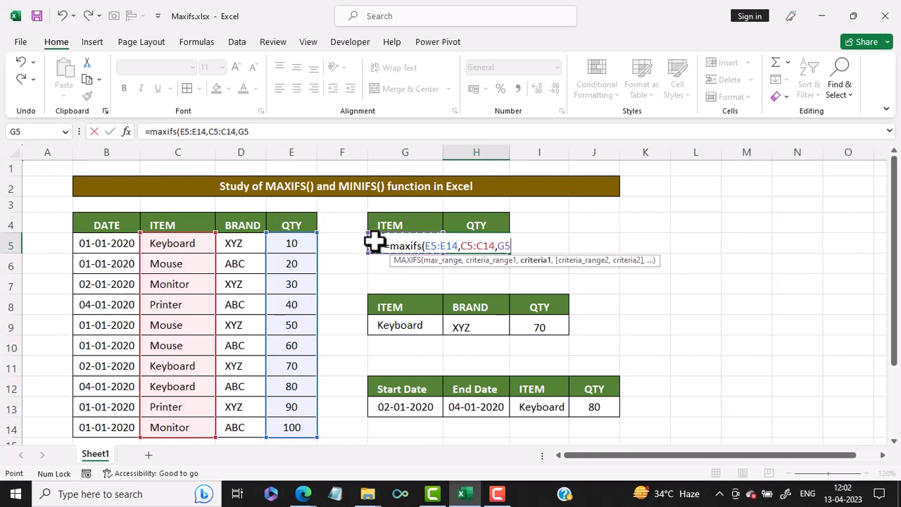
text())
key(Return)
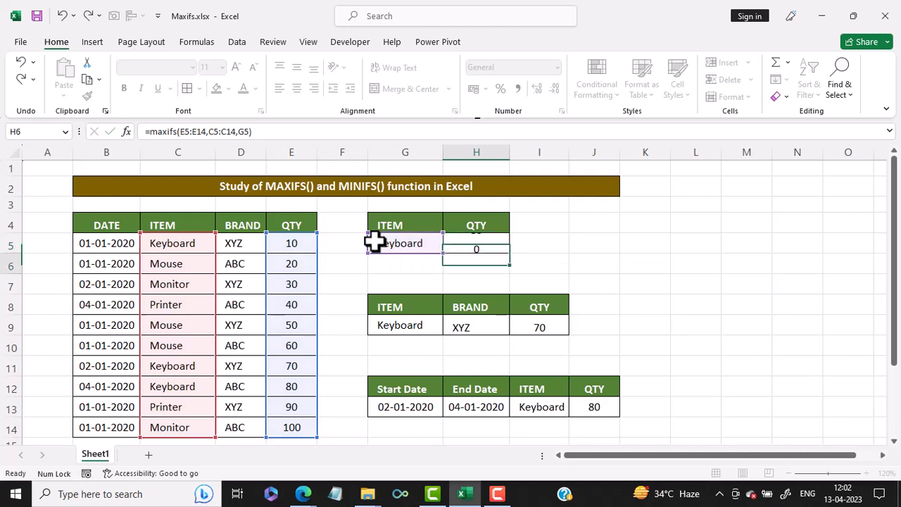
Fill the Keyboard rows B5:E5 and B11:E12 with light green and check the largest Keyboard quantity in E12
click(374, 241)
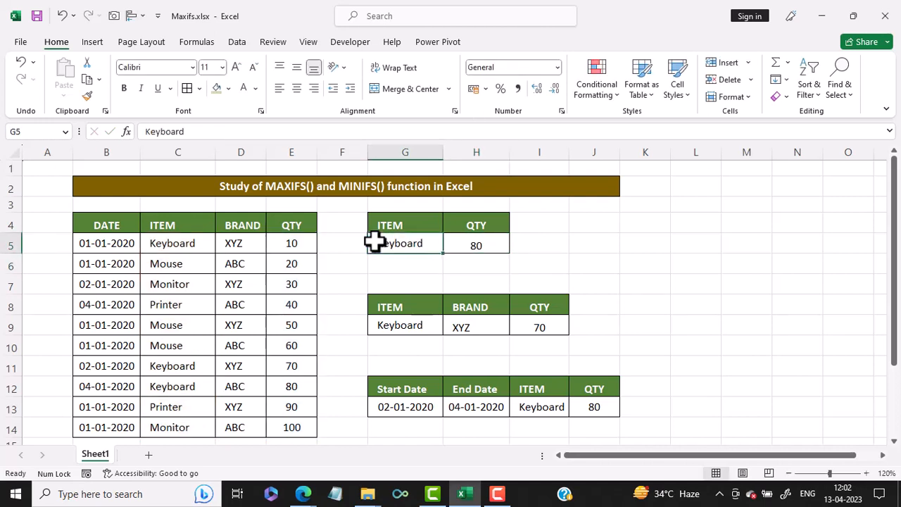
drag(92, 245, 270, 241)
click(217, 89)
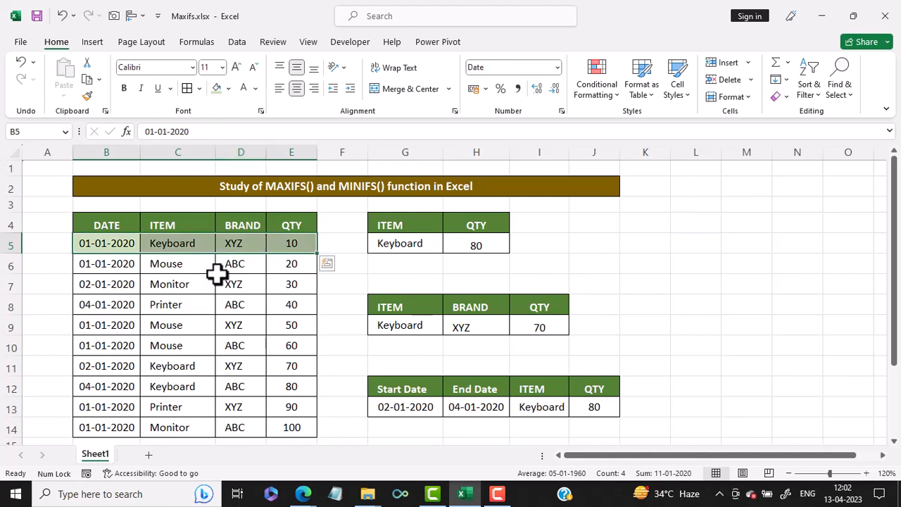
drag(200, 365, 282, 384)
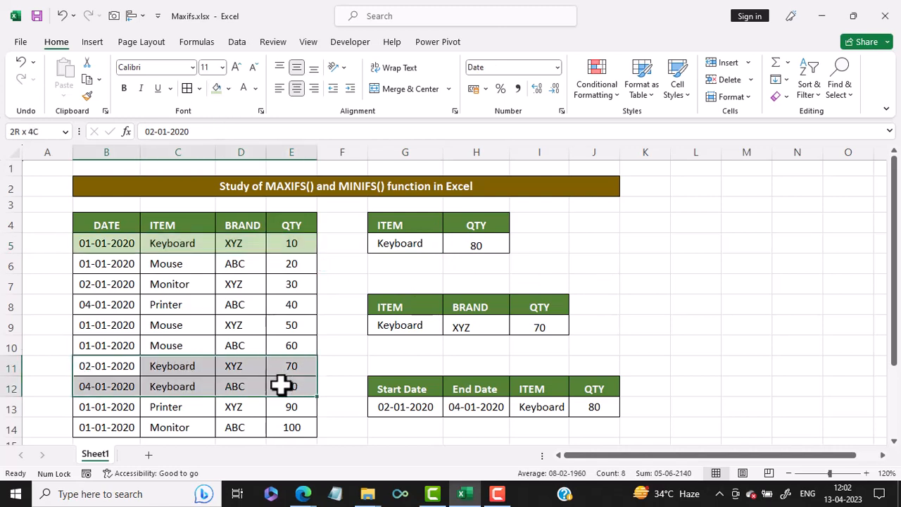
click(218, 91)
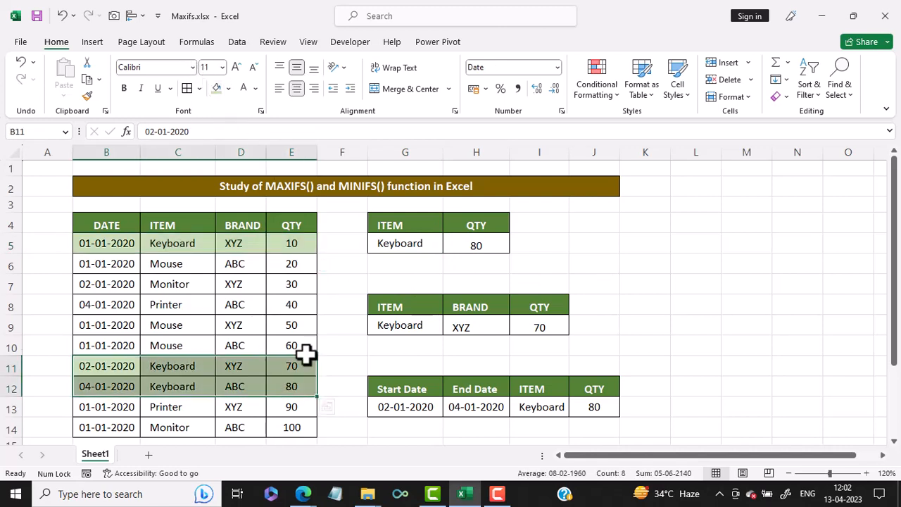
click(300, 386)
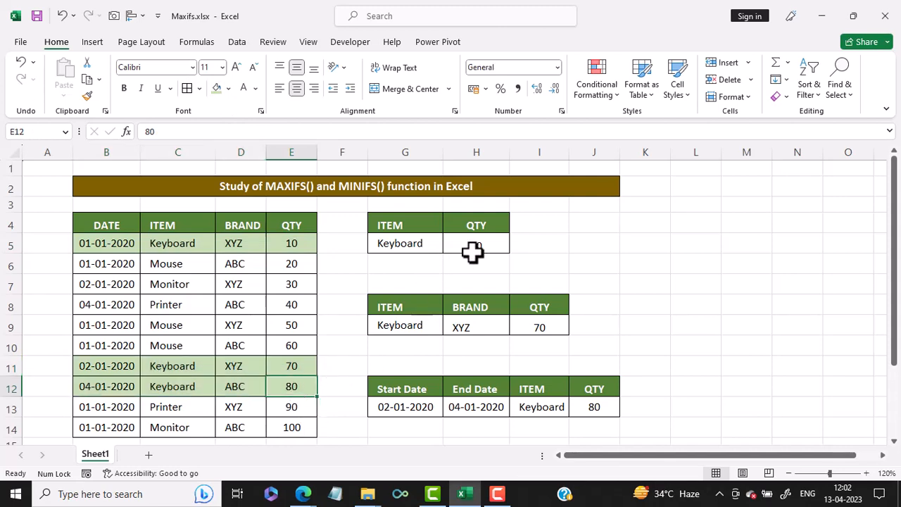
Change the function in H5 from MAXIFS to MINIFS and compare its result with the Keyboard quantity in E5
click(474, 244)
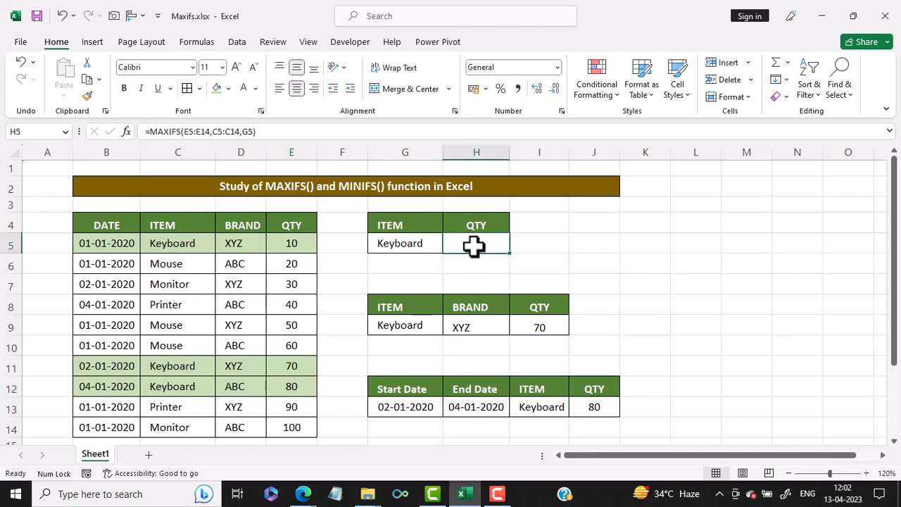
click(162, 132)
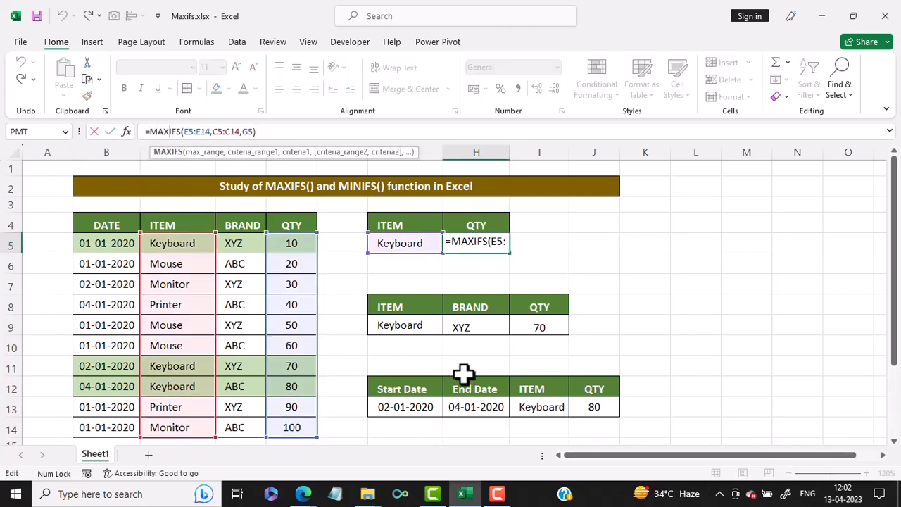
key(Delete)
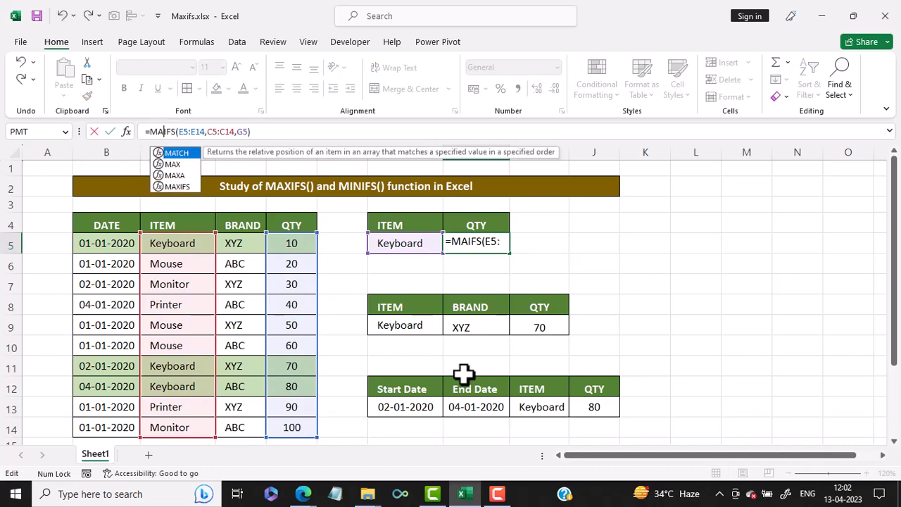
key(BackSpace)
text(in)
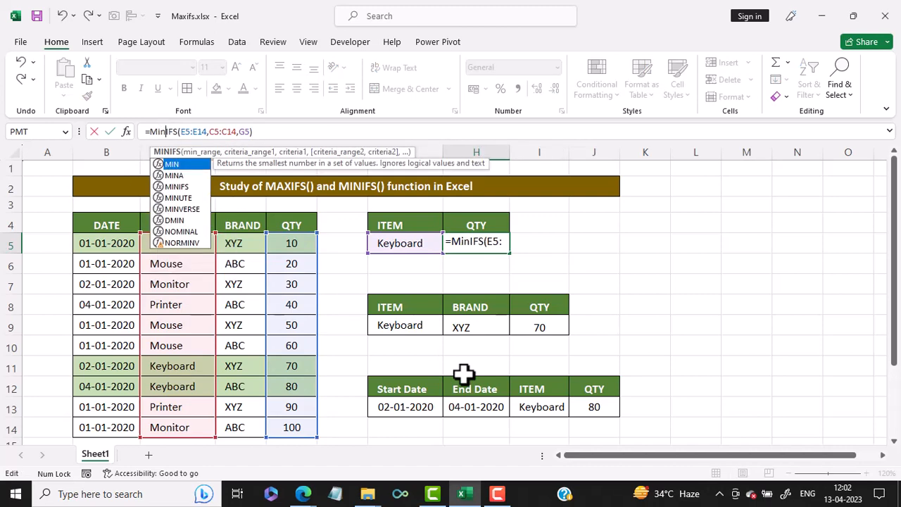
key(BackSpace)
key(BackSpace)
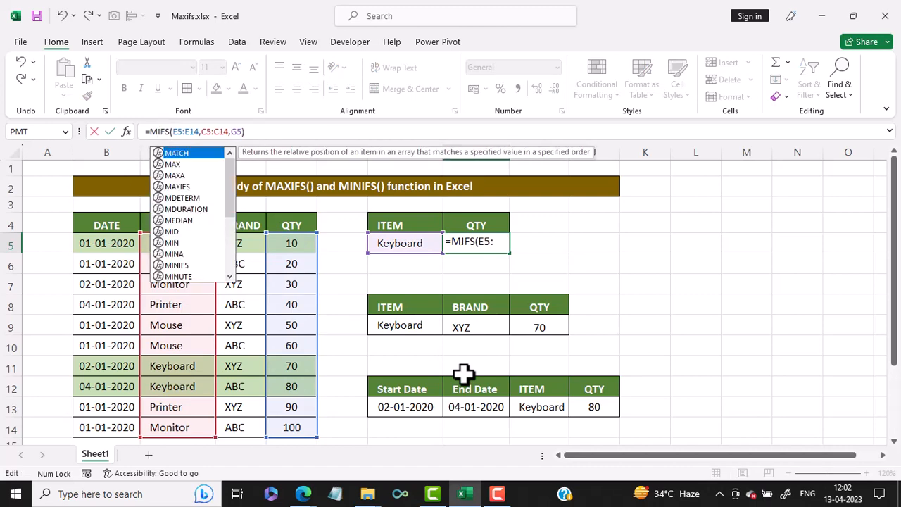
key(Caps_Lock)
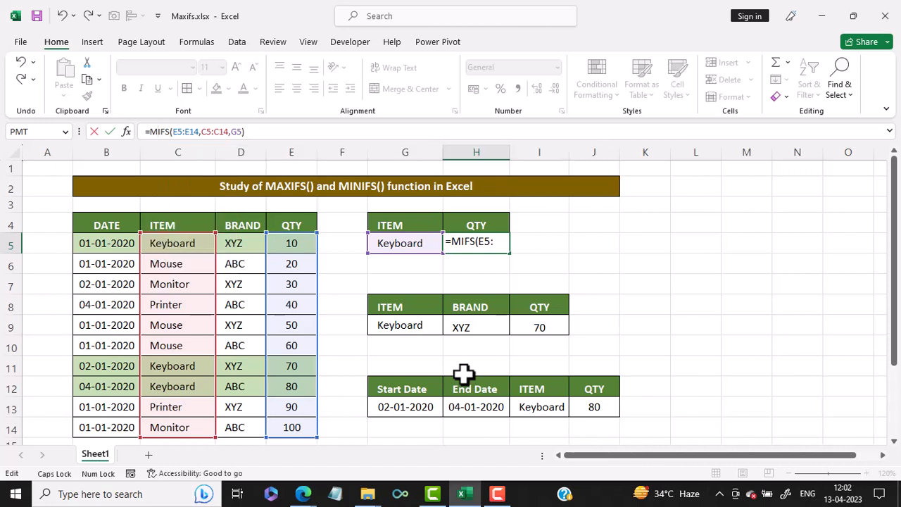
text(IN)
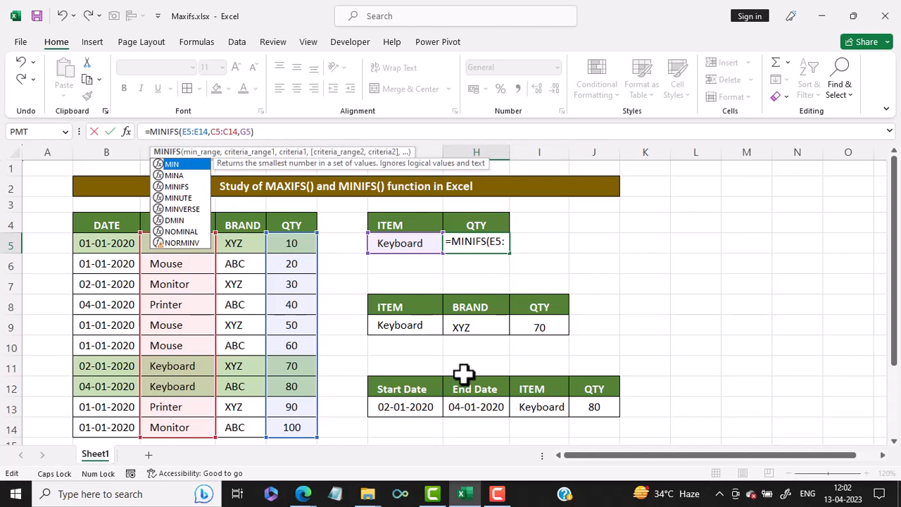
key(Return)
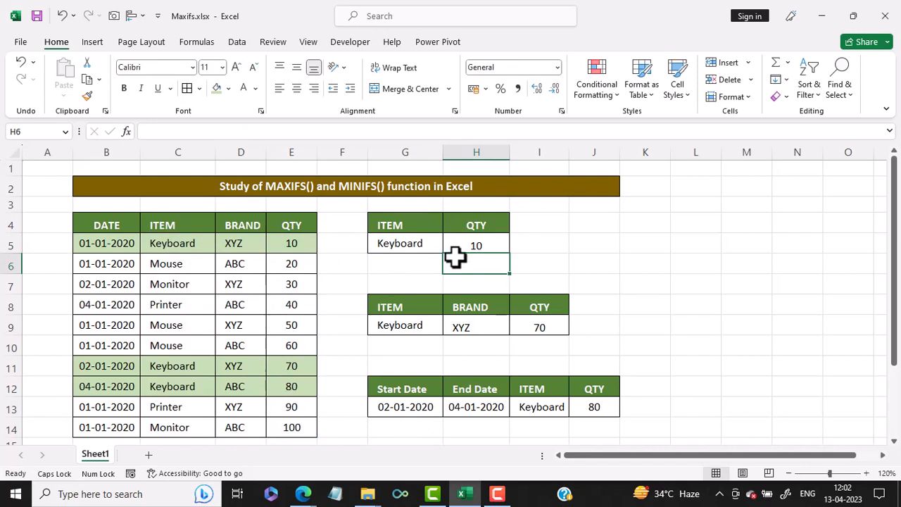
click(293, 245)
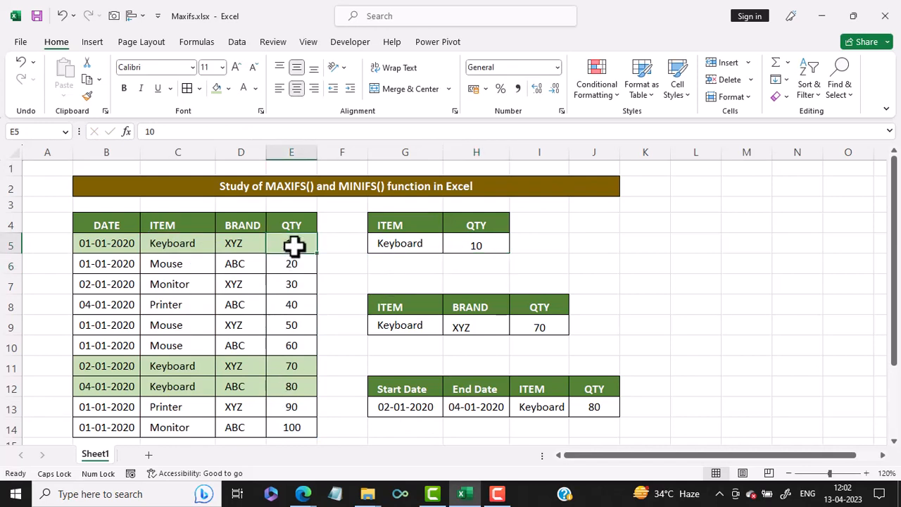
click(462, 241)
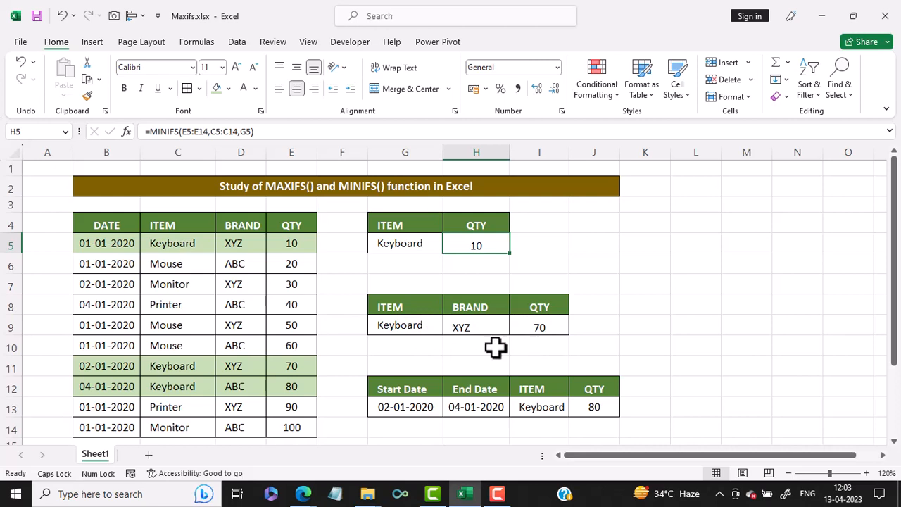
Clear the quantity result in I9 and begin a MAXIFS formula over E5:E14 with item range C5:C14 and criterion G9
click(544, 333)
key(Delete)
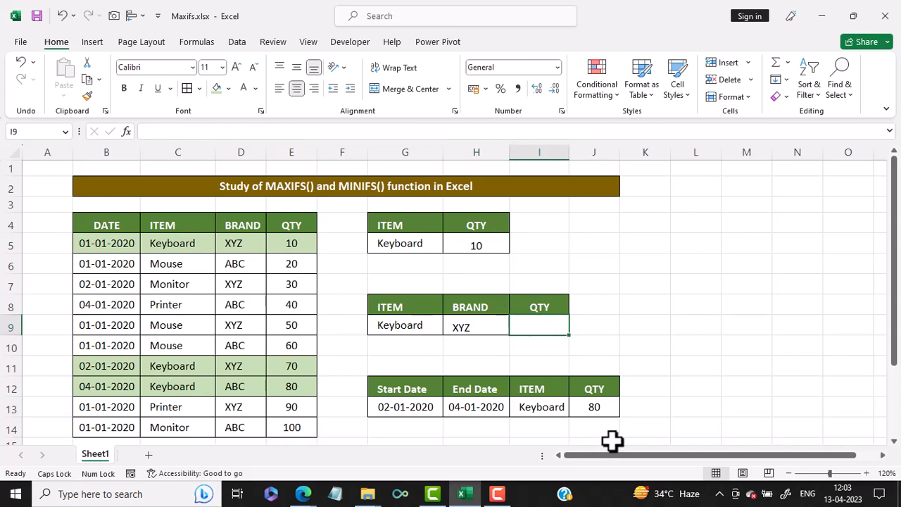
text(=MA)
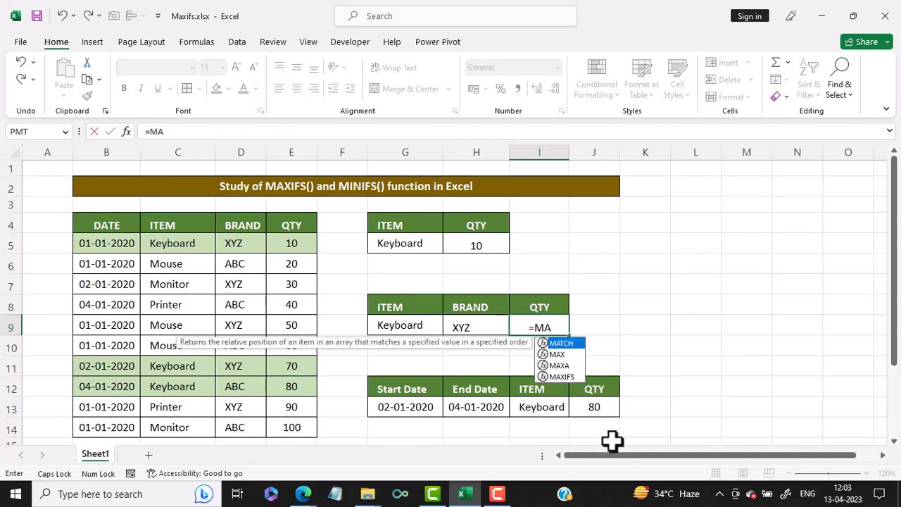
text(XIFS)
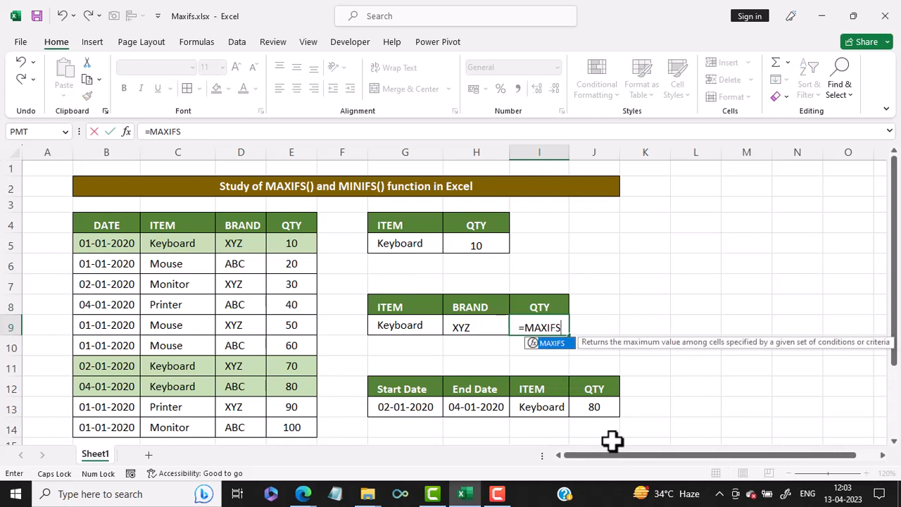
text(()
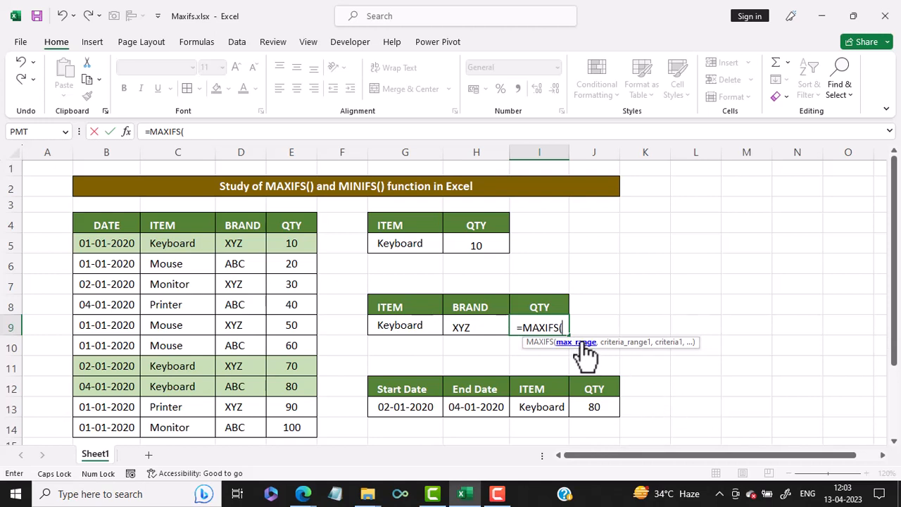
drag(291, 243, 280, 425)
text(,)
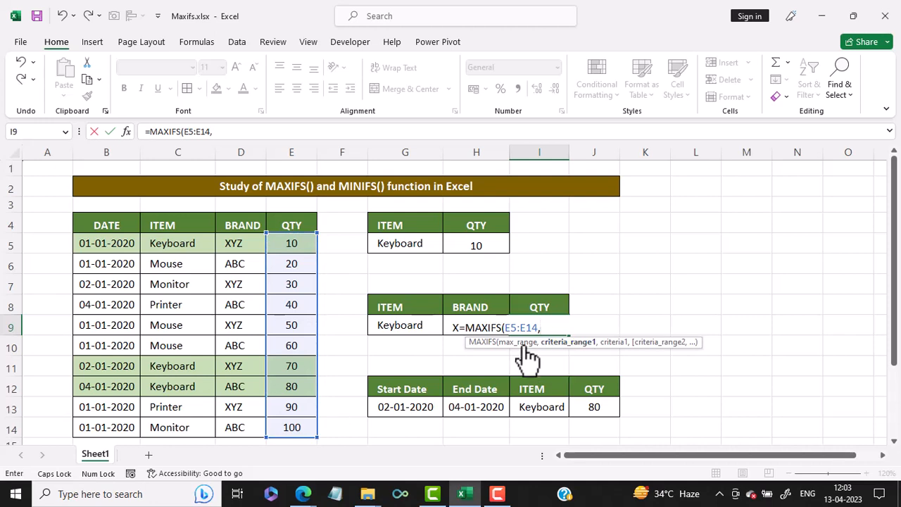
drag(182, 243, 182, 420)
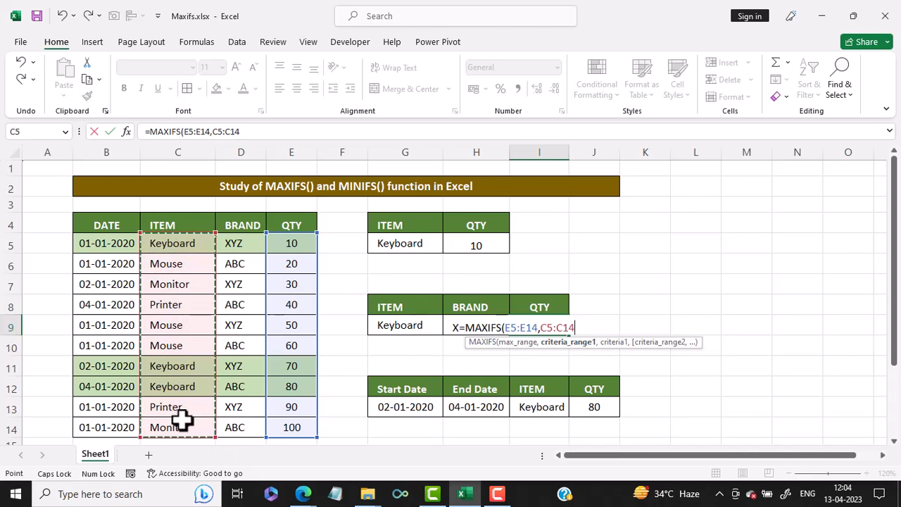
text(,)
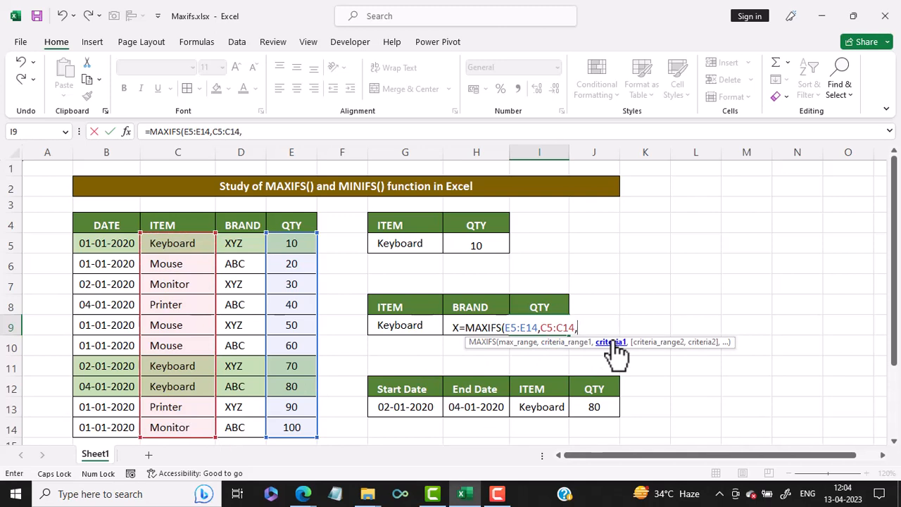
click(402, 326)
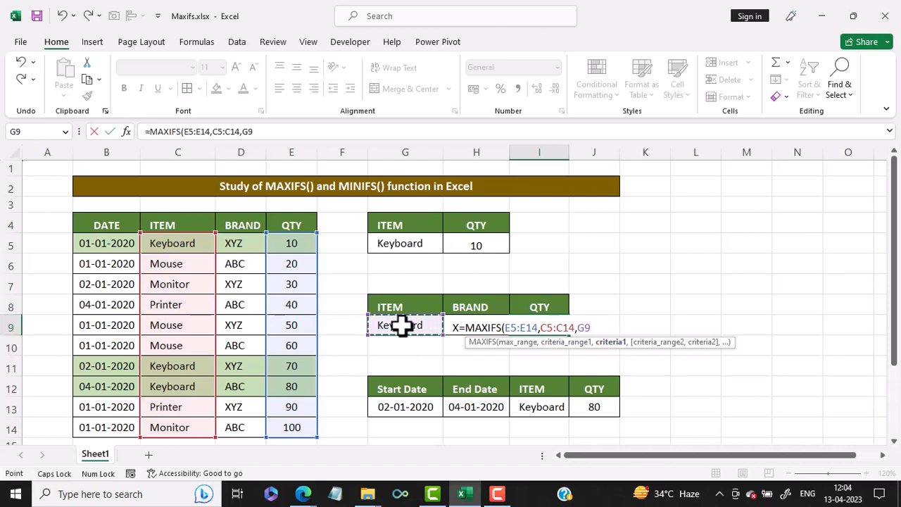
text(,)
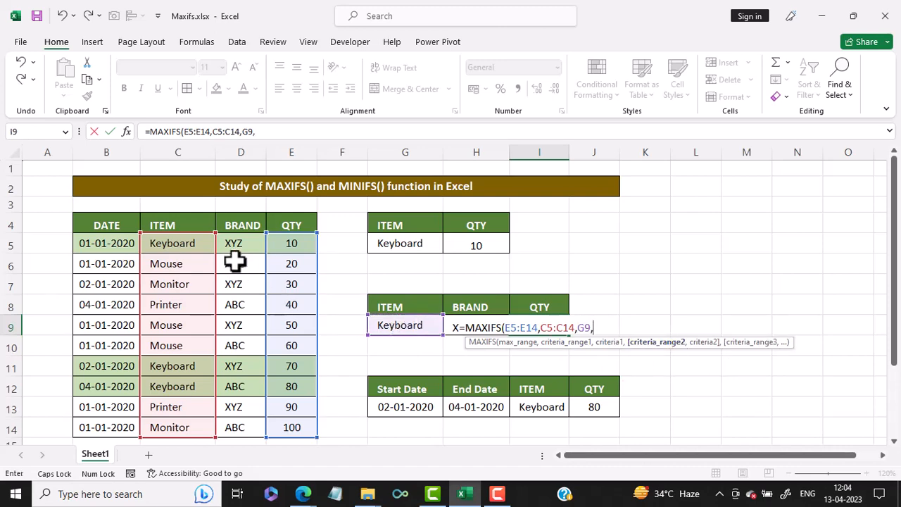
Complete the MAXIFS formula in I9 with brand range D5:D14 and criterion H9
drag(235, 243, 237, 429)
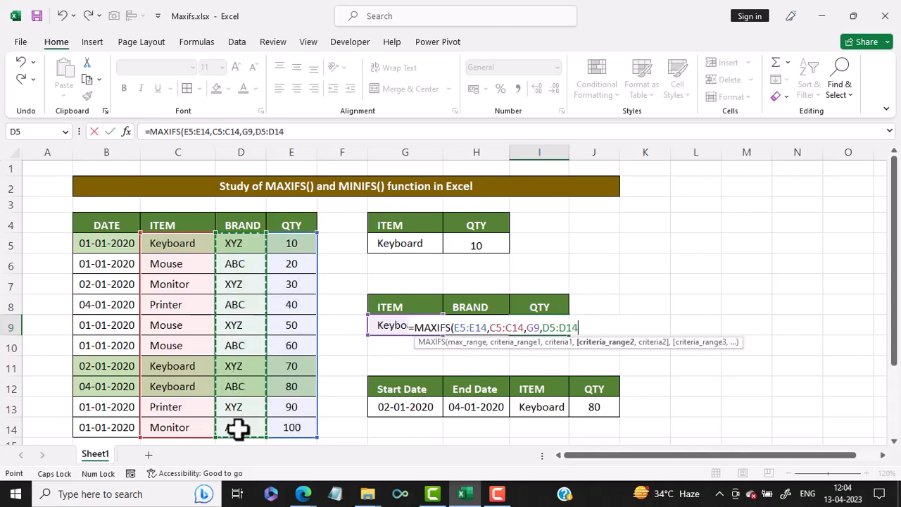
text(,)
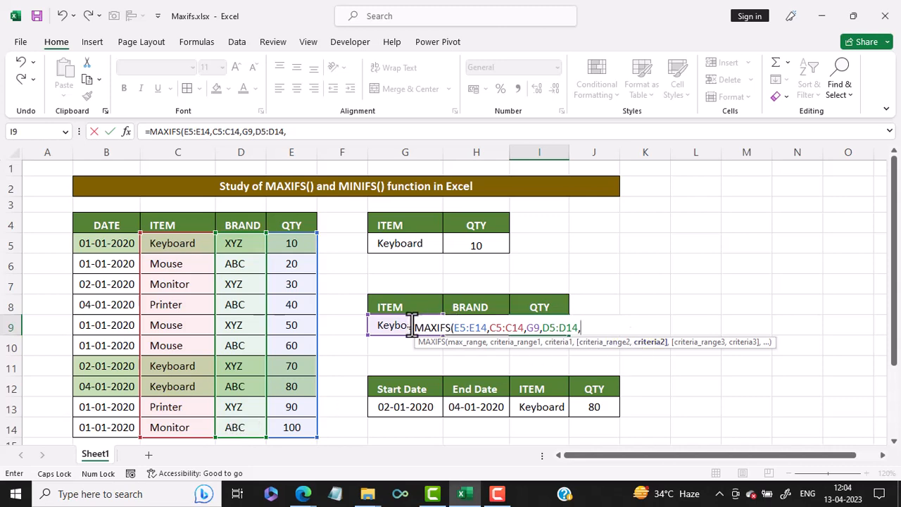
click(381, 325)
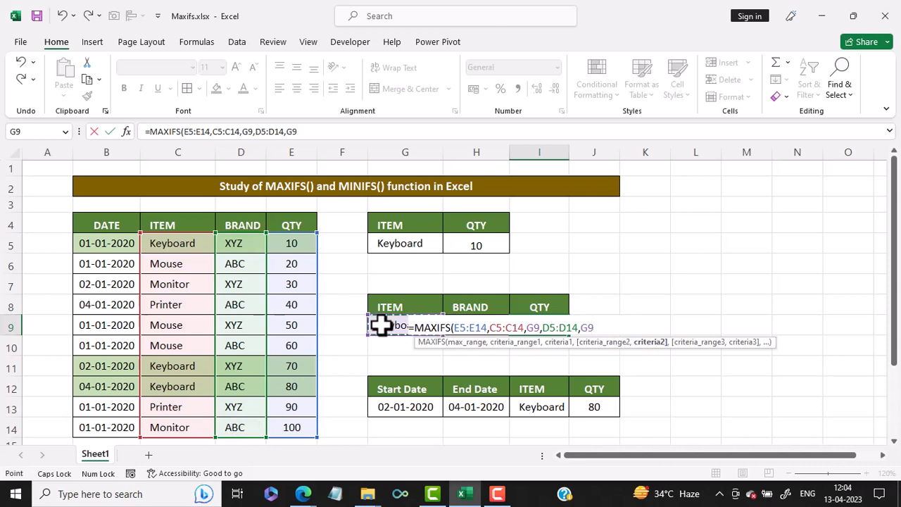
key(Right)
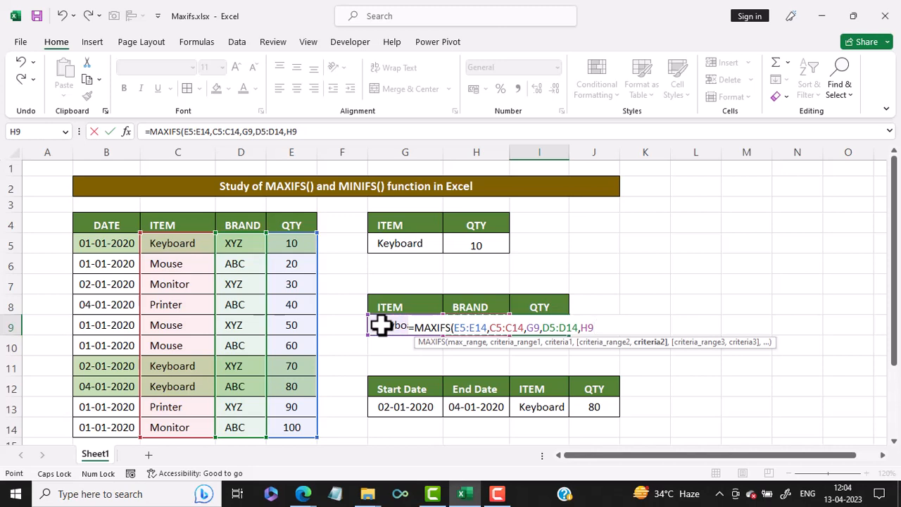
text())
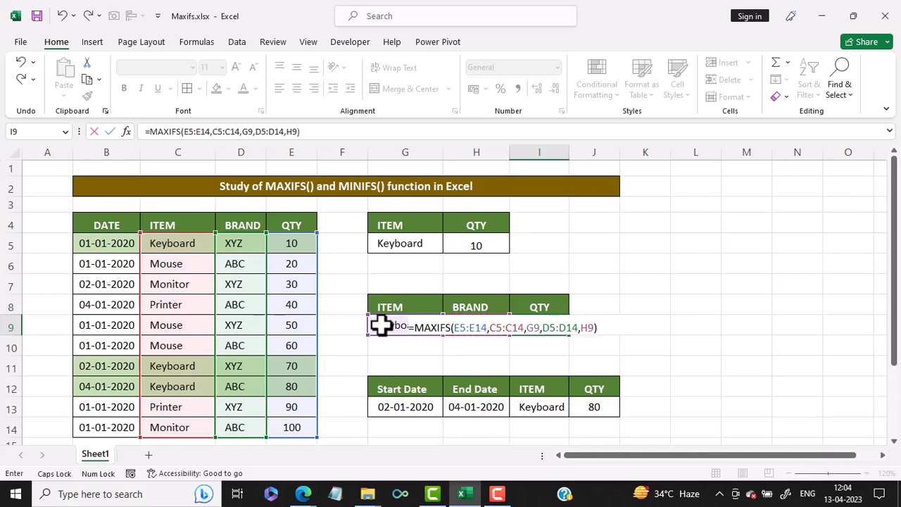
key(Return)
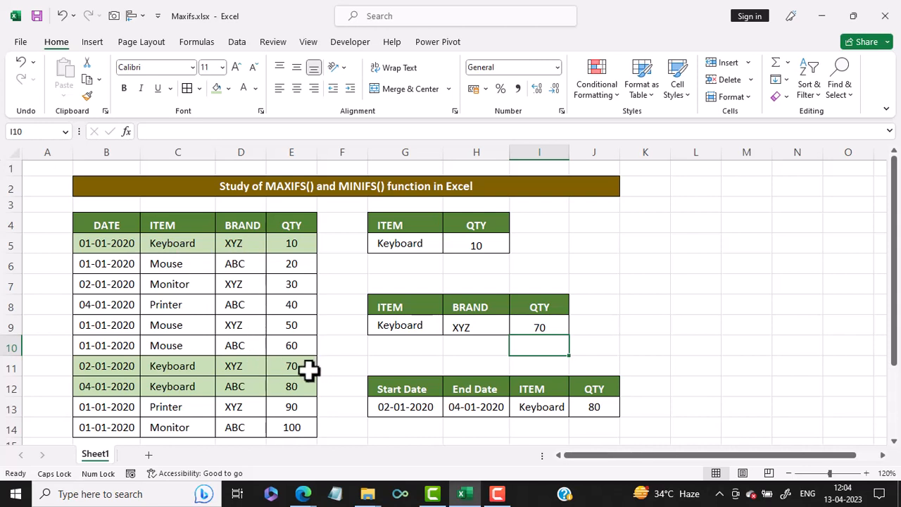
Change the function in I9 from MAXIFS to MINIFS, keeping the item and brand criteria
click(544, 324)
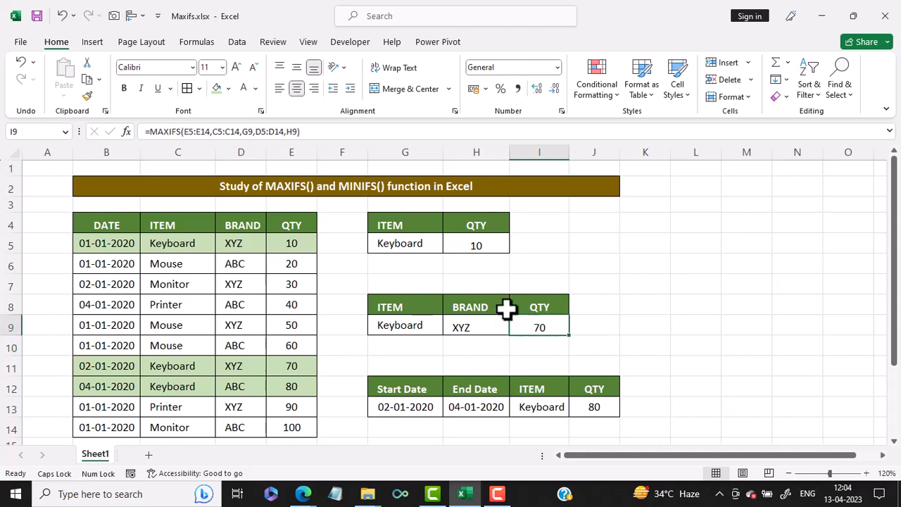
click(167, 134)
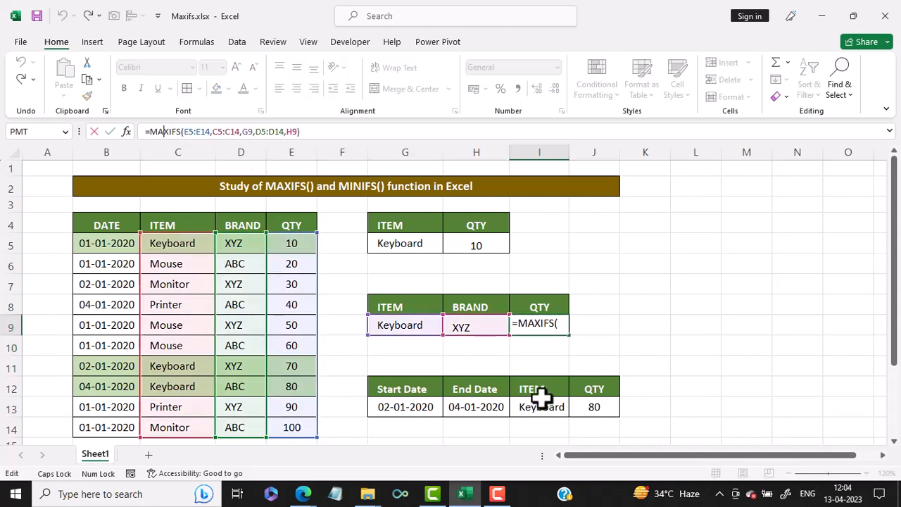
key(BackSpace)
key(BackSpace)
text(IN)
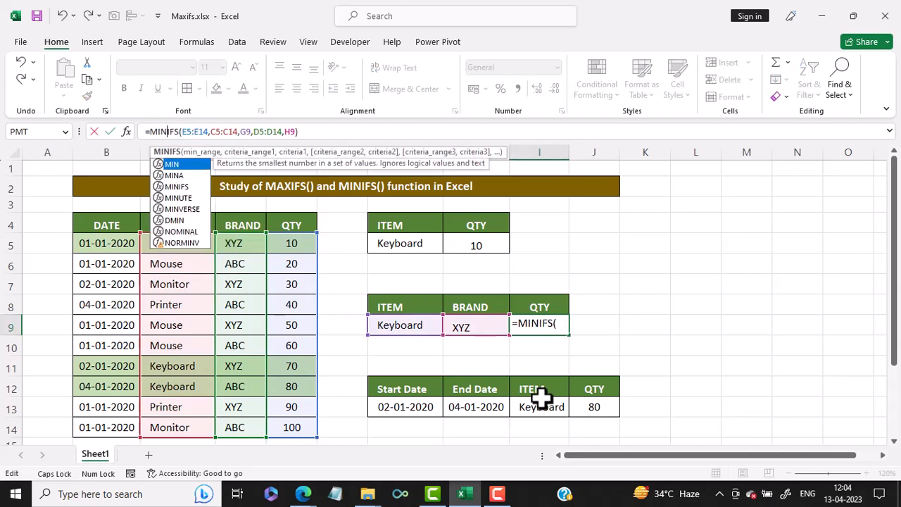
key(Return)
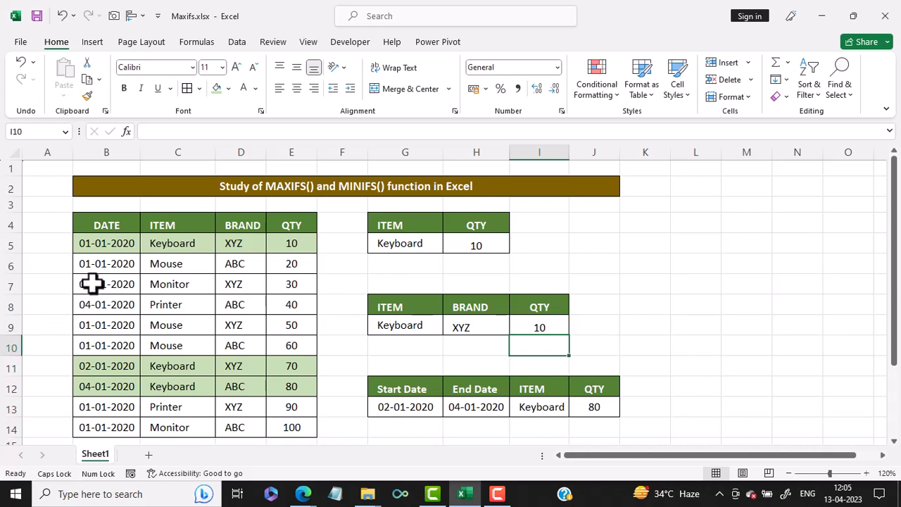
Fill the Monitor row B7:E7 with light green
drag(88, 284, 289, 284)
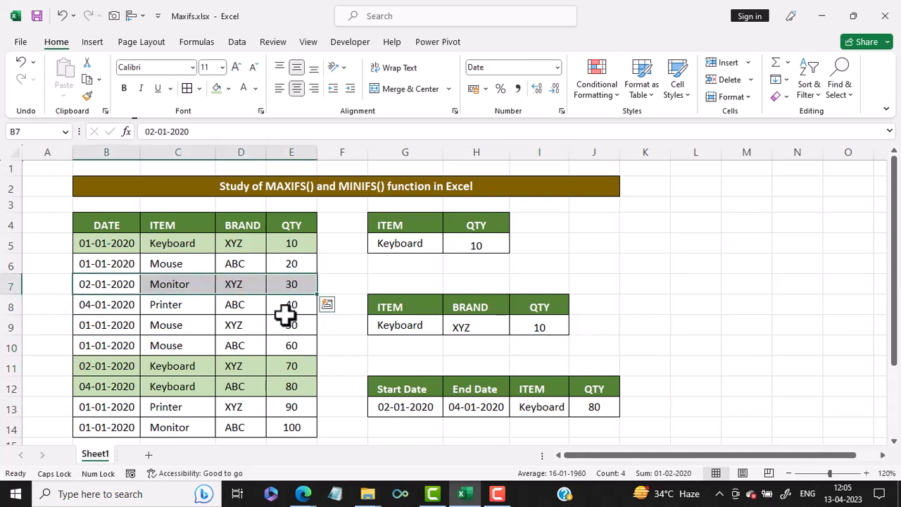
click(213, 88)
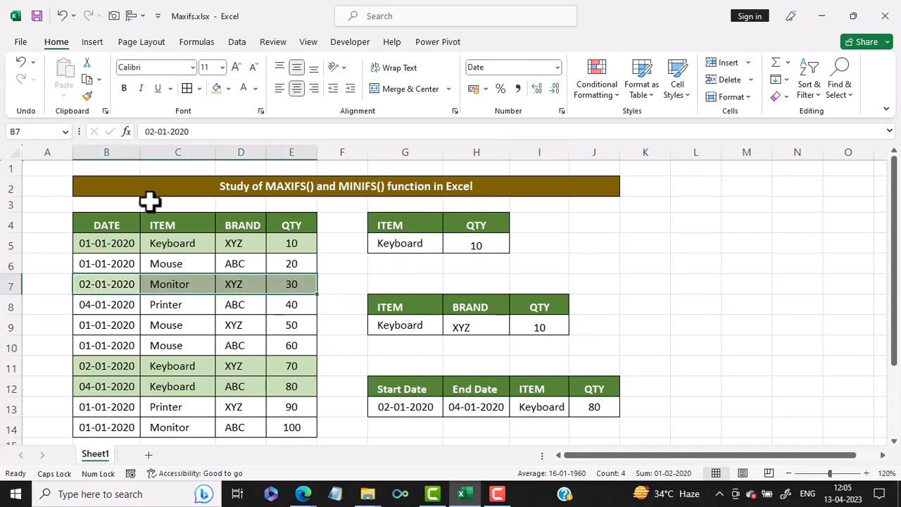
click(87, 96)
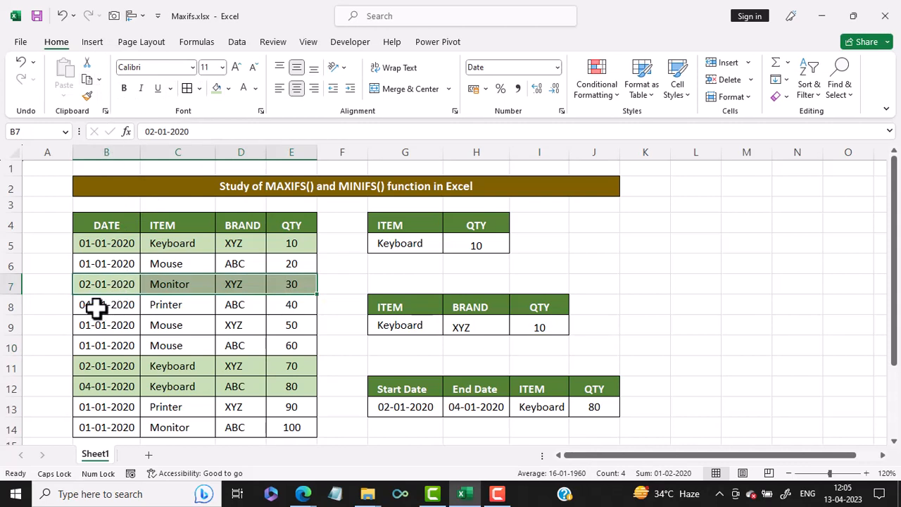
Remove all green highlighting from the data rows by painting the unfilled format of B8:E8 over B5:E14
drag(96, 307, 285, 300)
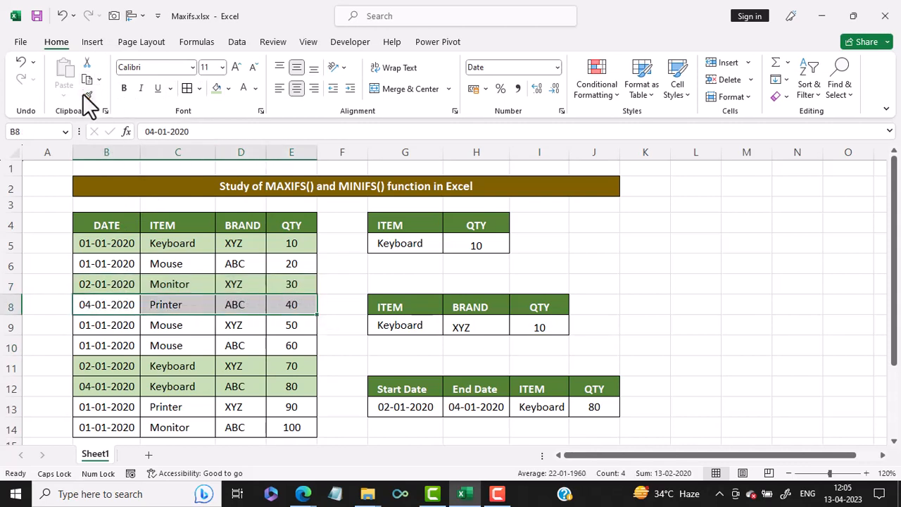
click(88, 96)
mouse_move(89, 243)
mouse_down()
mouse_move(292, 316)
mouse_move(294, 427)
mouse_up()
Check the start date in G13 and fill the Keyboard rows within the date range, B11:E12, with light green
click(398, 407)
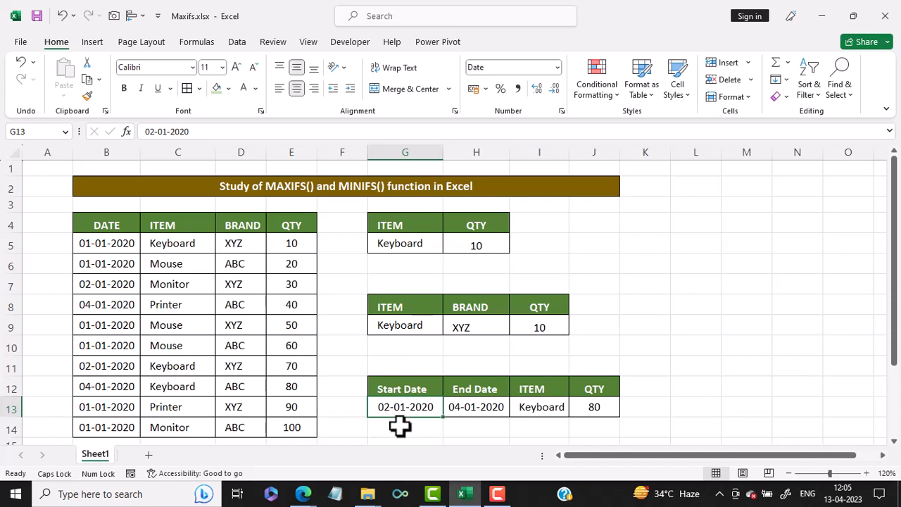
drag(93, 367, 295, 387)
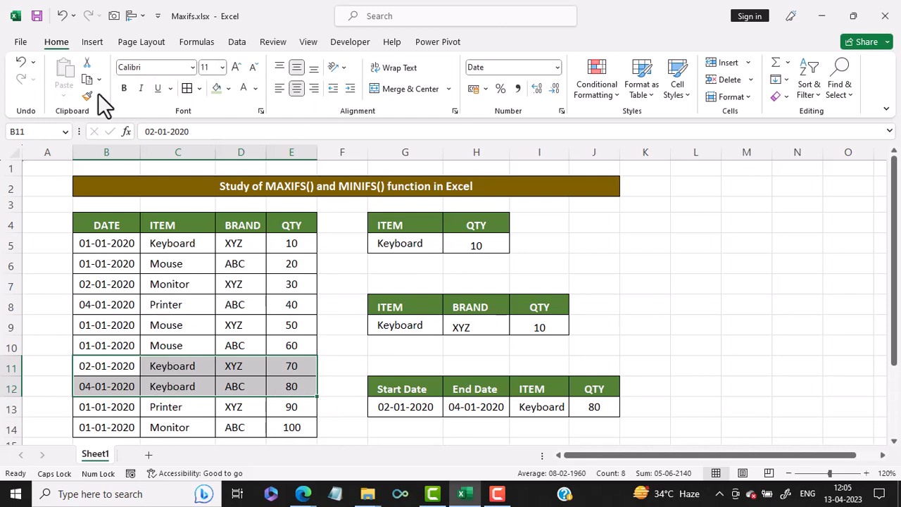
click(217, 89)
click(243, 427)
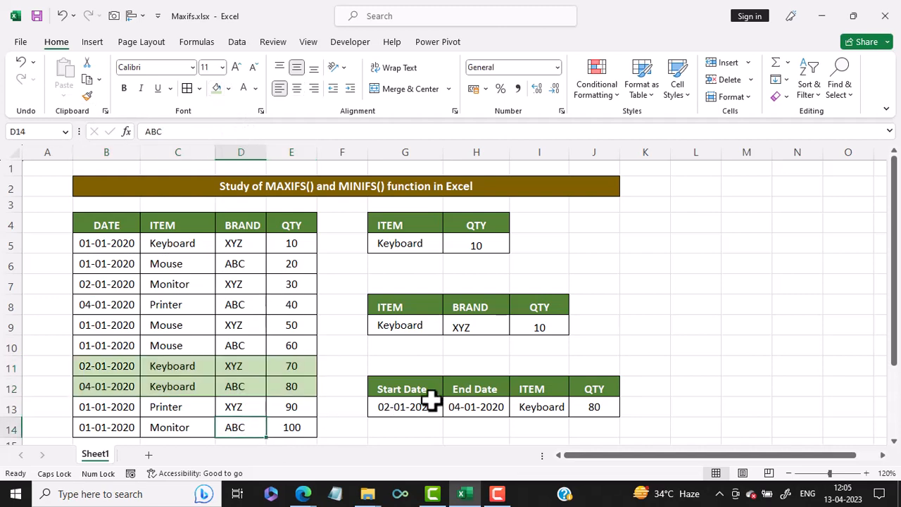
Clear J13 and start a new MAXIFS formula there with the quantities E5:E14 as the max range
click(594, 413)
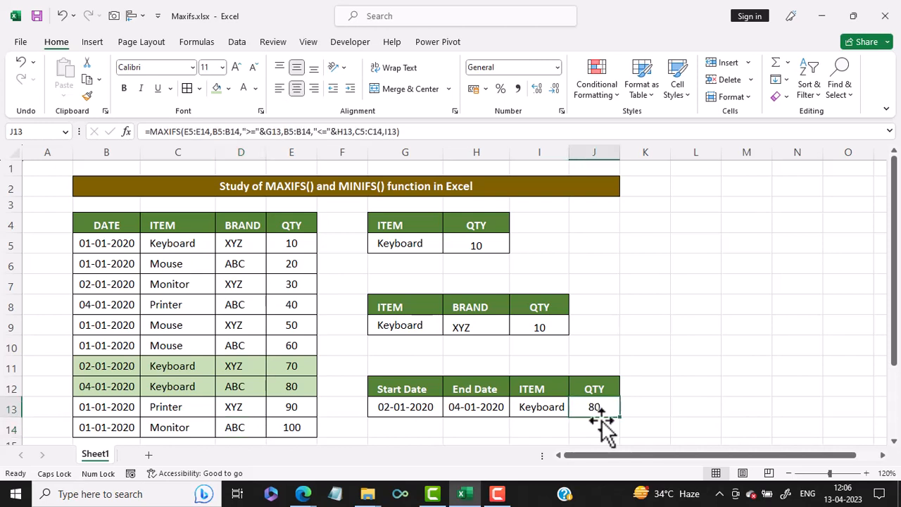
key(Delete)
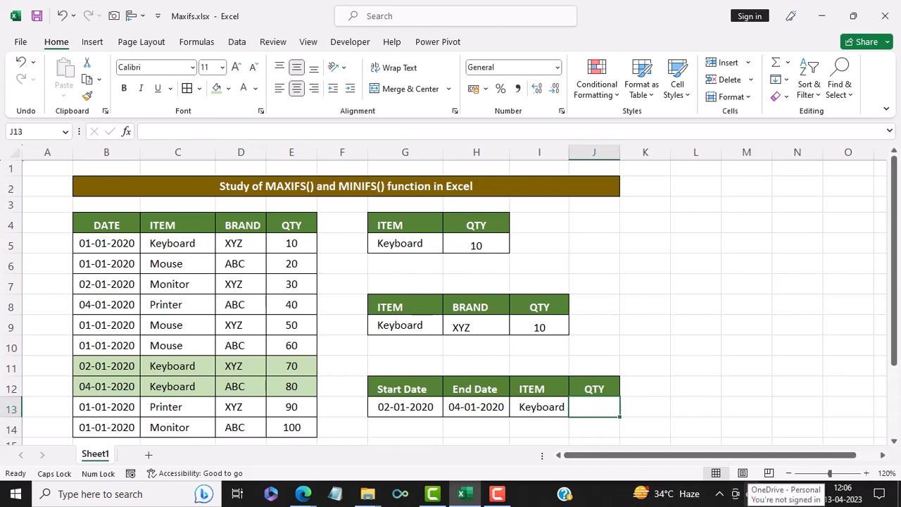
text(=)
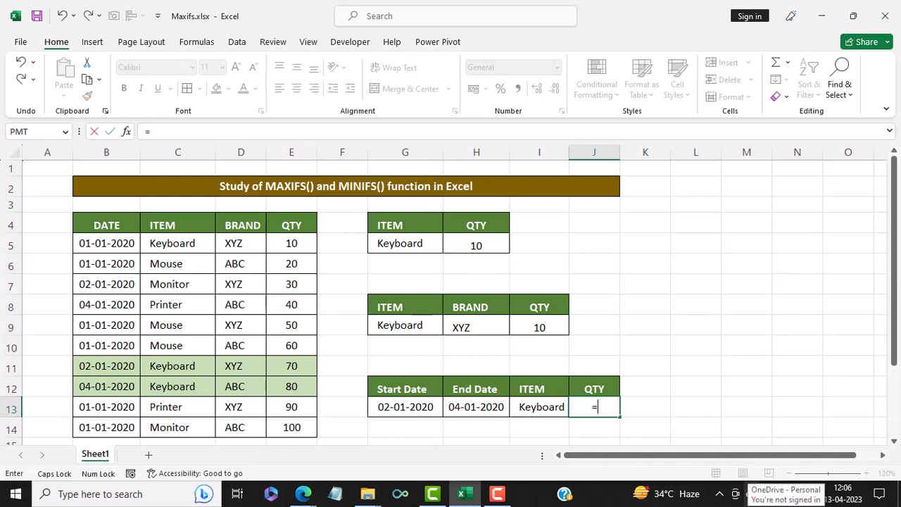
text(MAX)
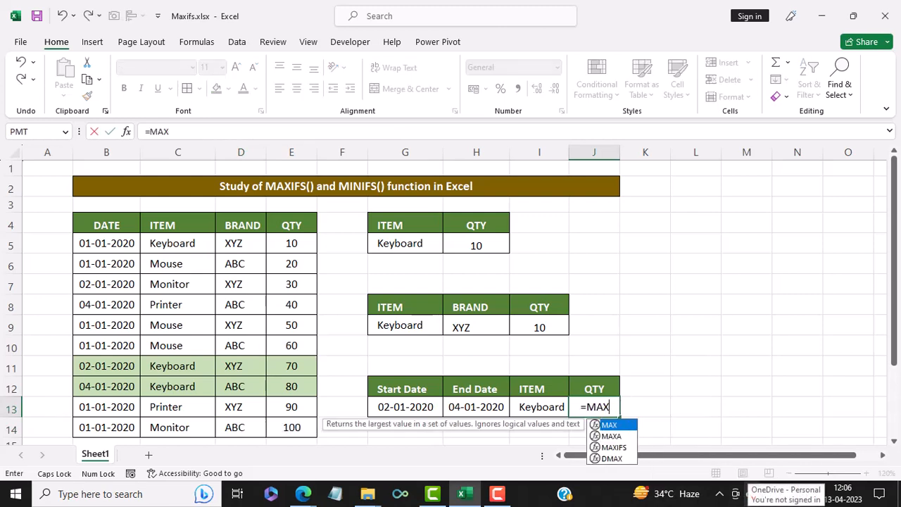
text(I)
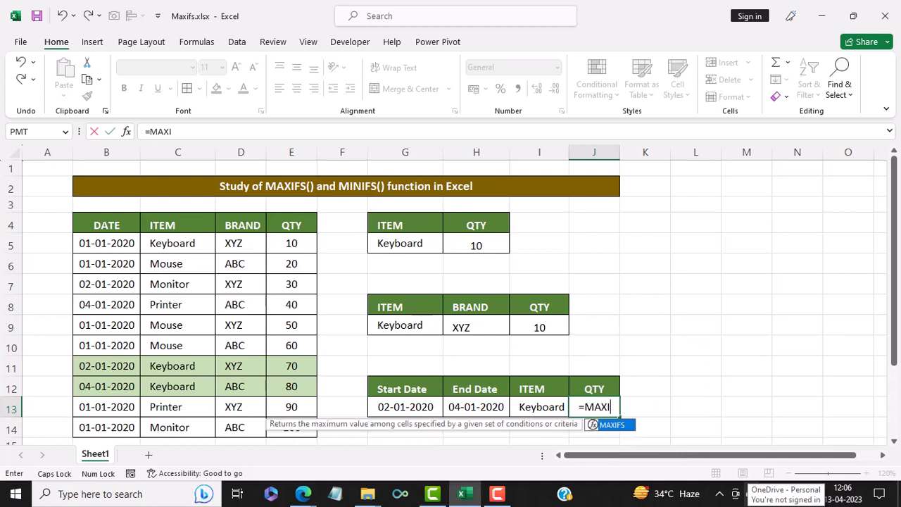
text(FS()
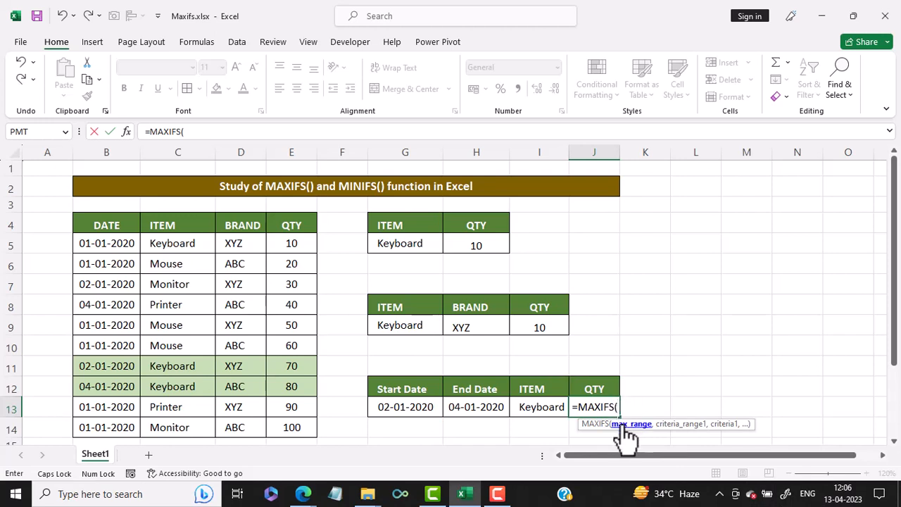
click(297, 245)
drag(297, 245, 296, 429)
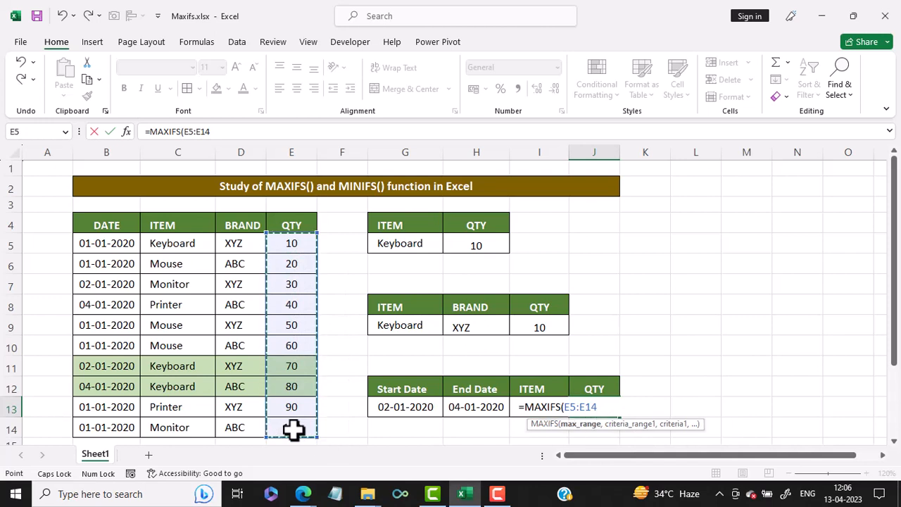
text(,)
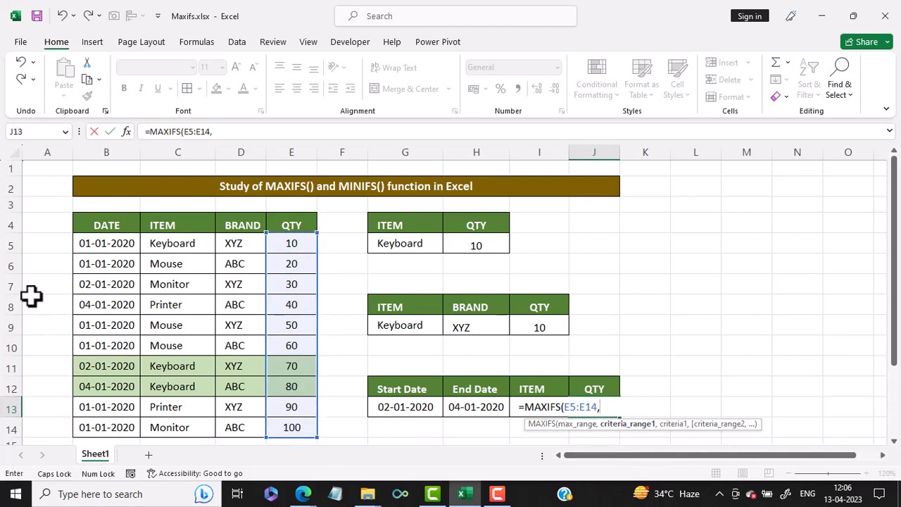
Add the start date condition to the J13 formula: criteria range B5:B14 with criterion ">="&G13
drag(97, 244, 98, 422)
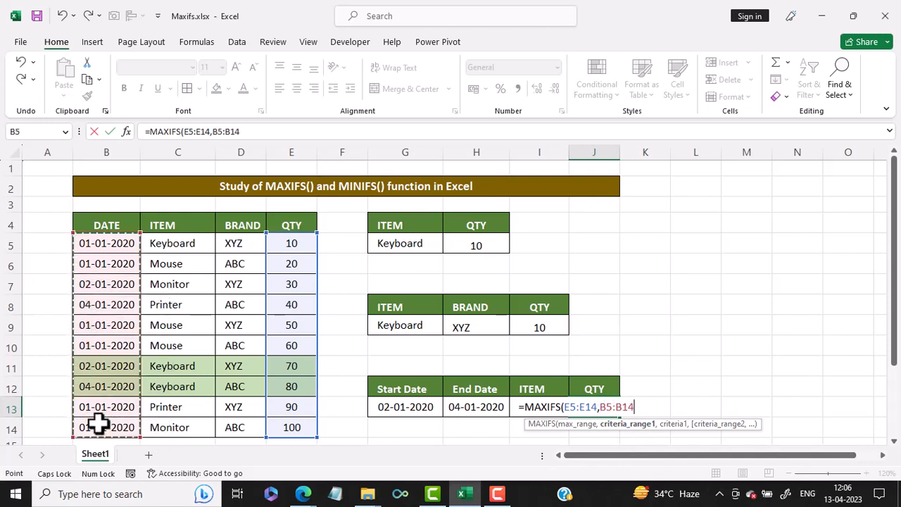
text(,)
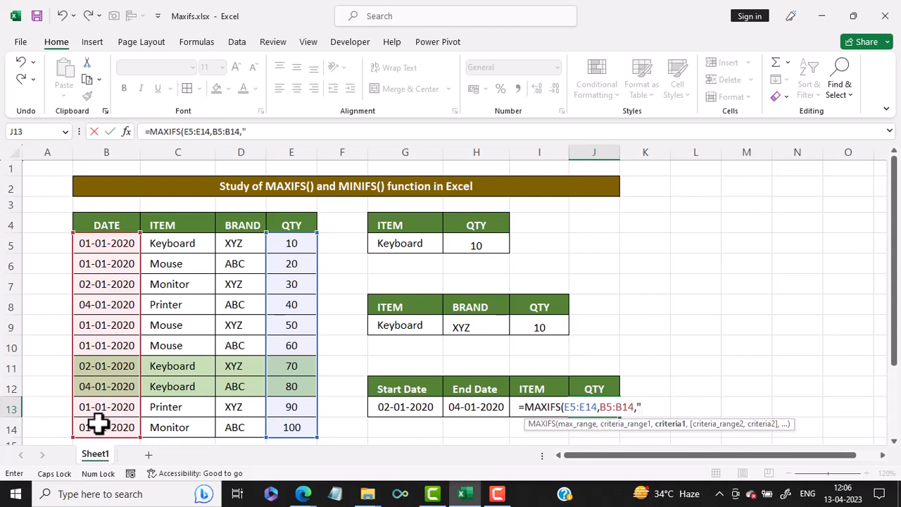
text(>="&)
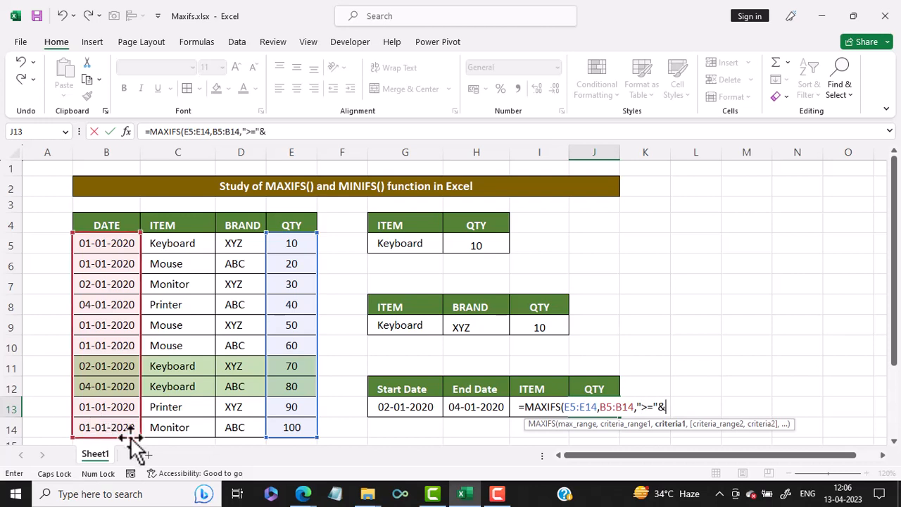
click(384, 408)
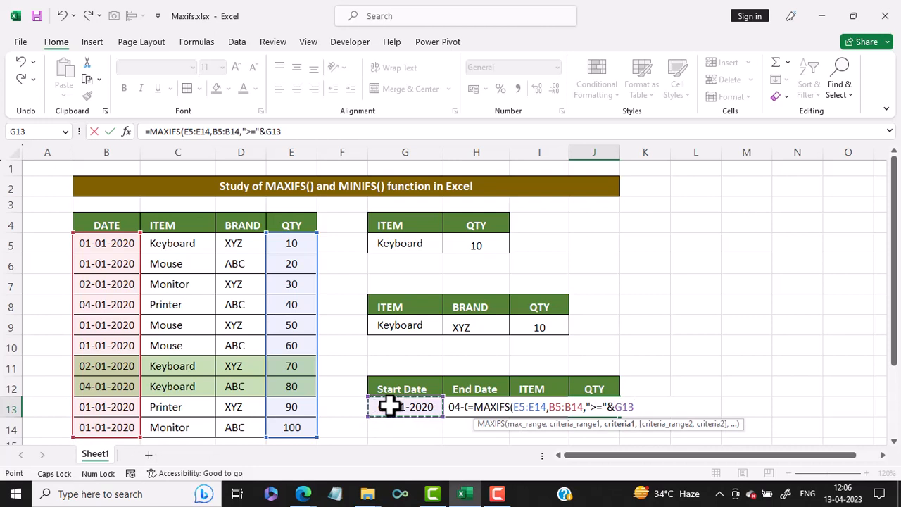
text(,)
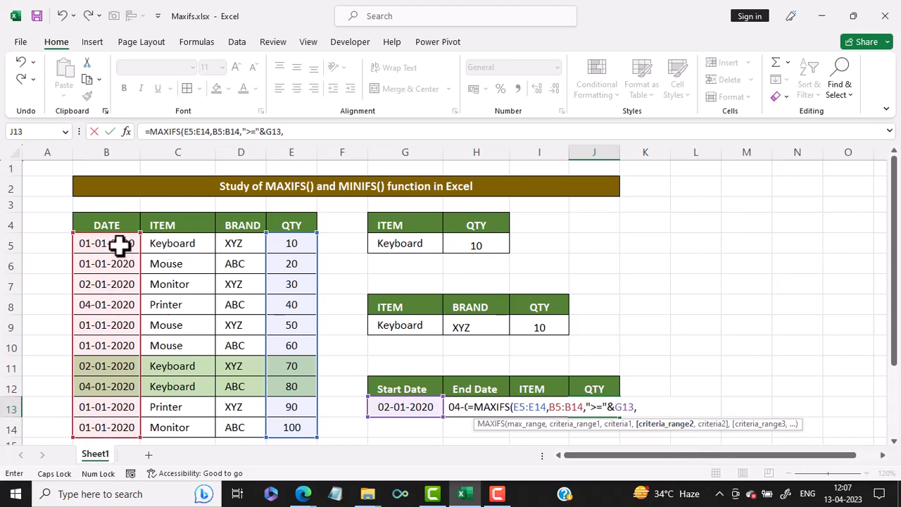
Add the end date condition to the J13 formula: criteria range B5:B14 with criterion "<="&H13
drag(115, 245, 109, 430)
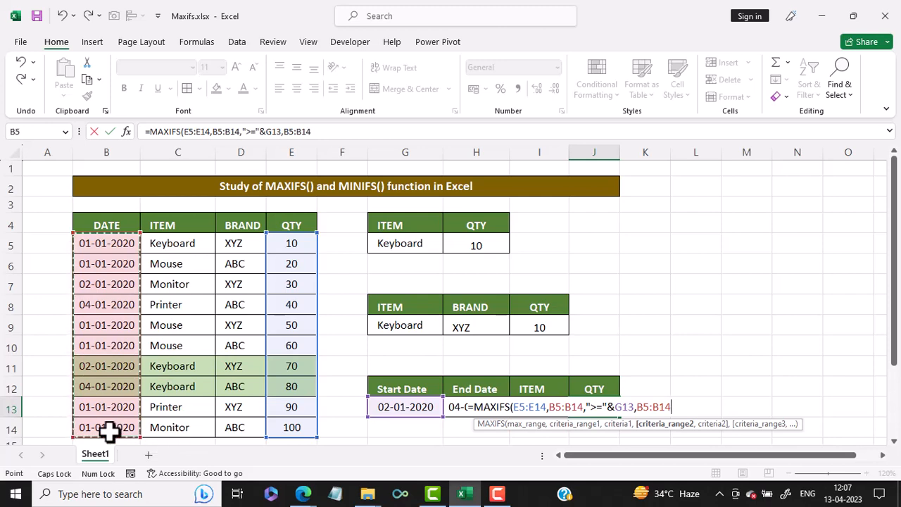
text(,)
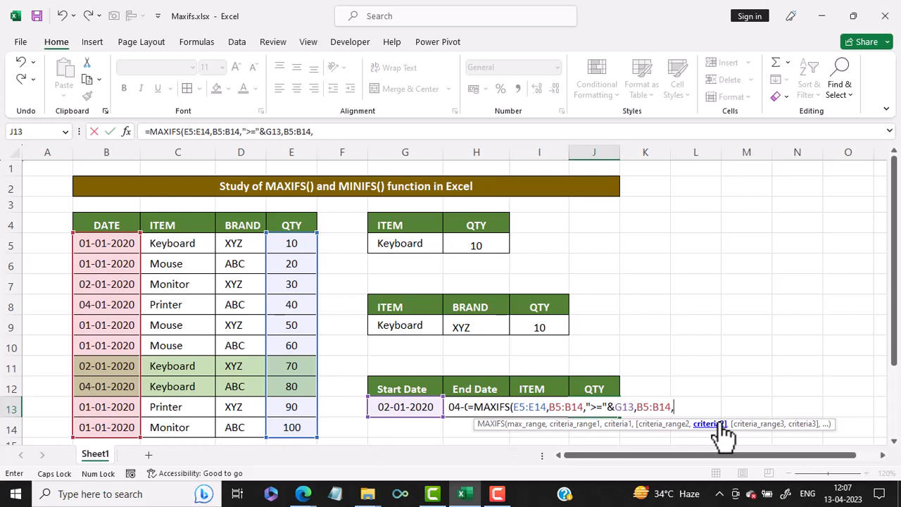
text("<="&)
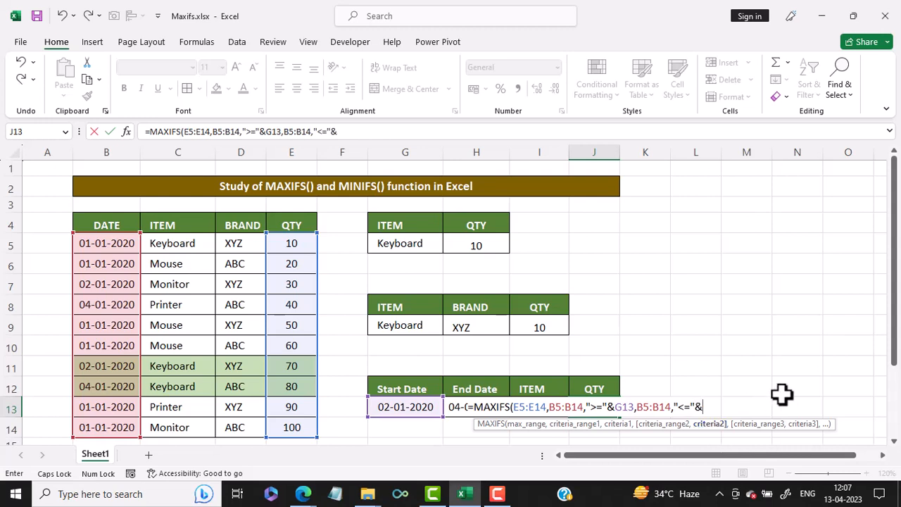
click(412, 407)
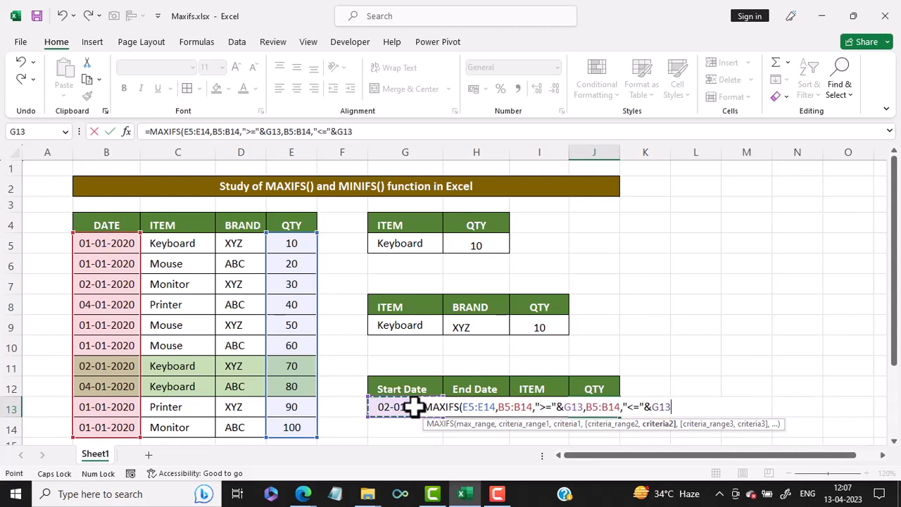
key(Right)
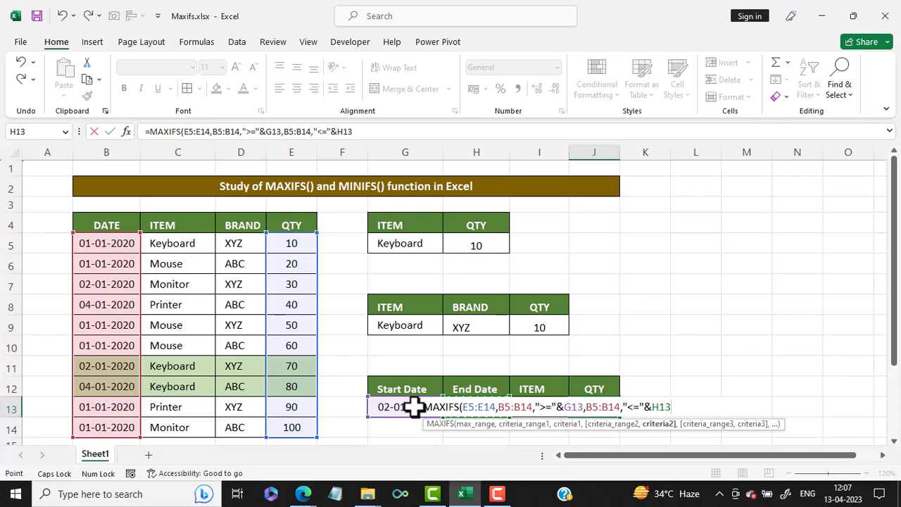
text(,)
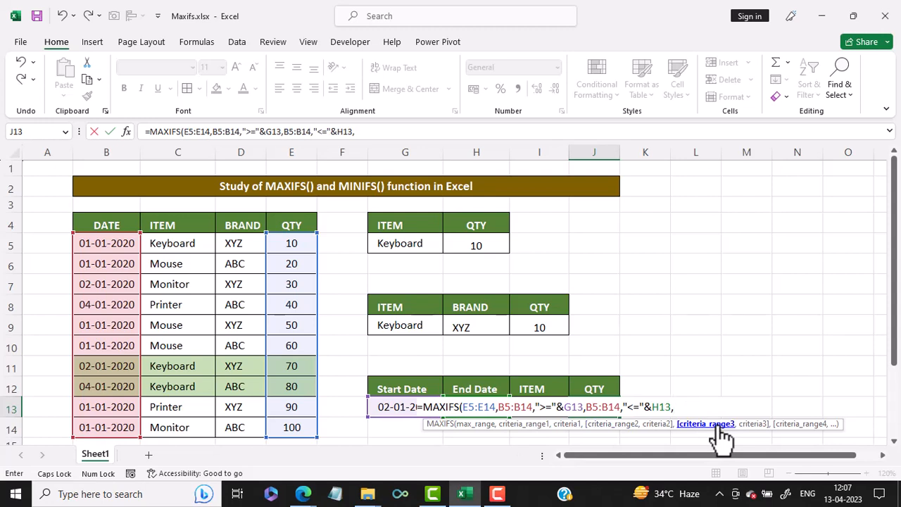
Add the item condition with range C5:C14 and criterion I13, and complete the MAXIFS formula in J13
drag(171, 241, 176, 424)
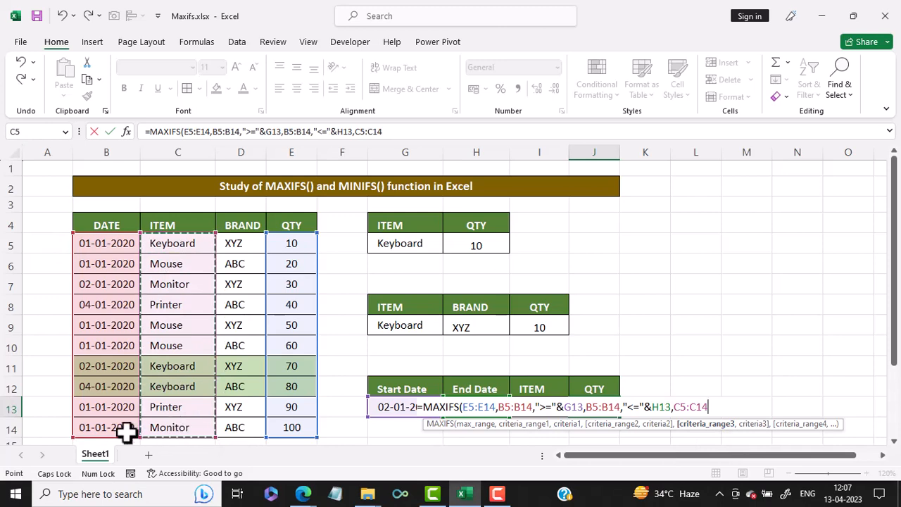
text(,)
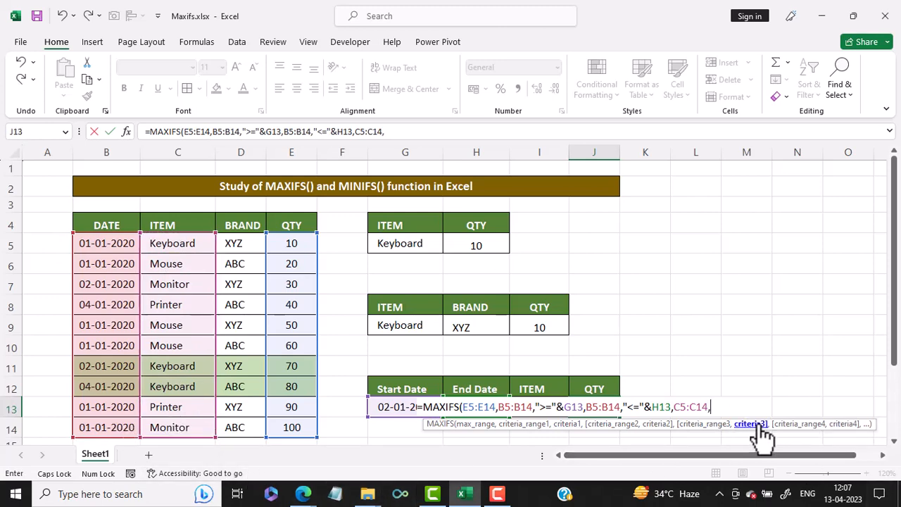
click(394, 409)
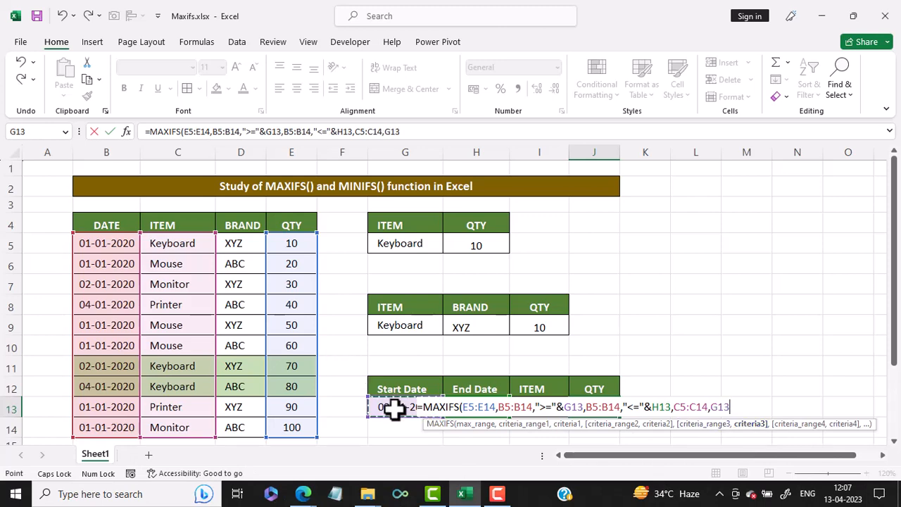
key(Right)
key(Right)
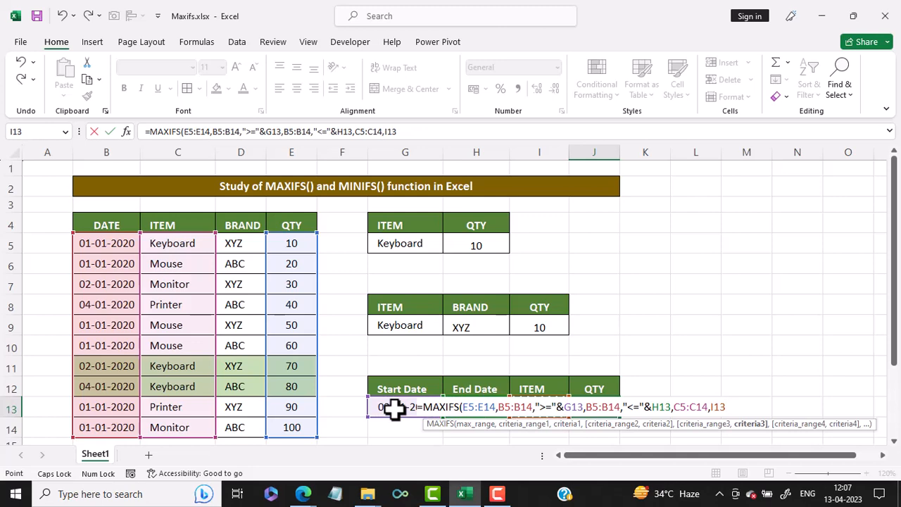
text())
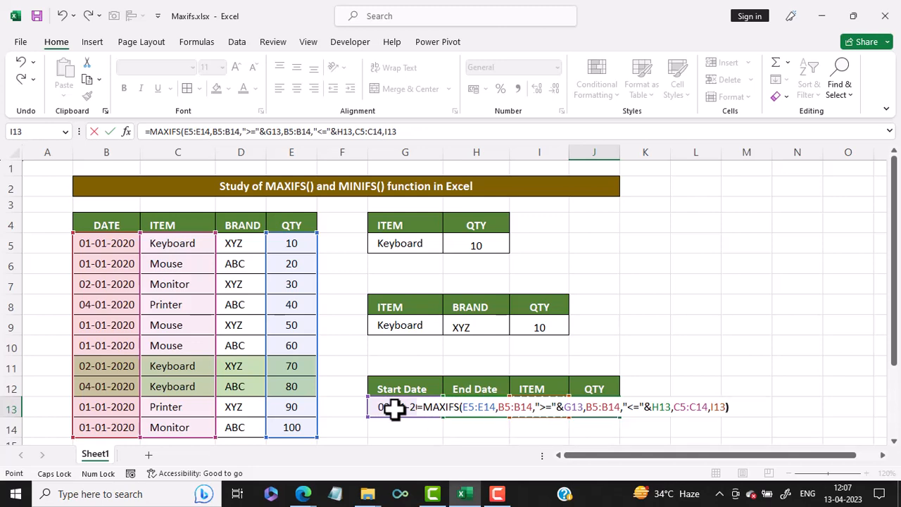
key(Return)
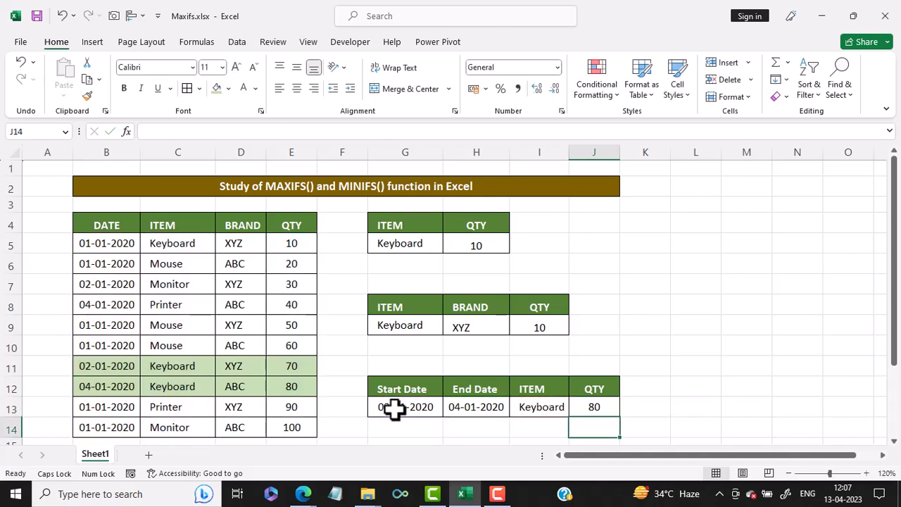
Change the function in J13 from MAXIFS to MINIFS, keeping the date range and item criteria
click(402, 407)
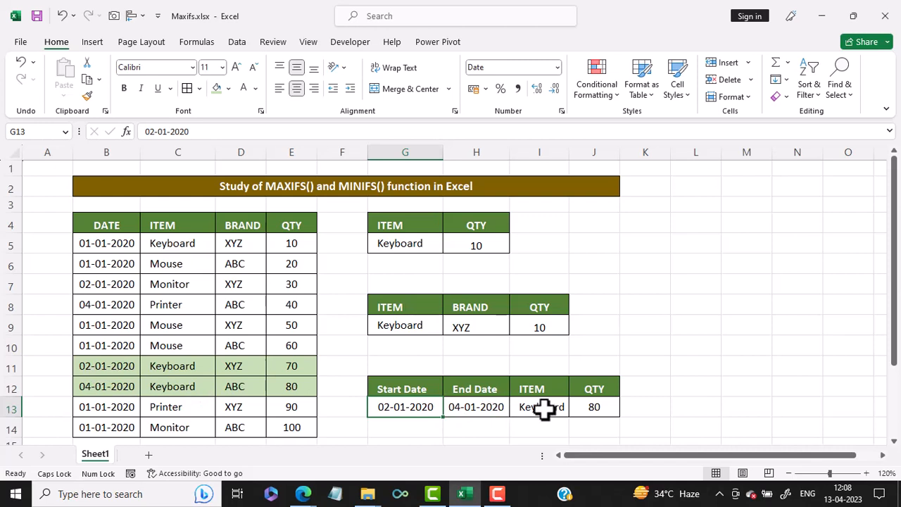
click(605, 407)
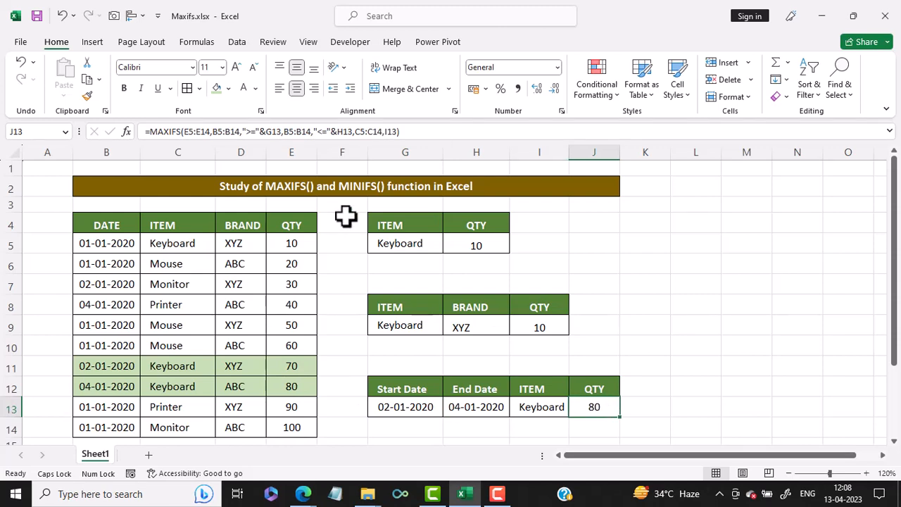
click(164, 132)
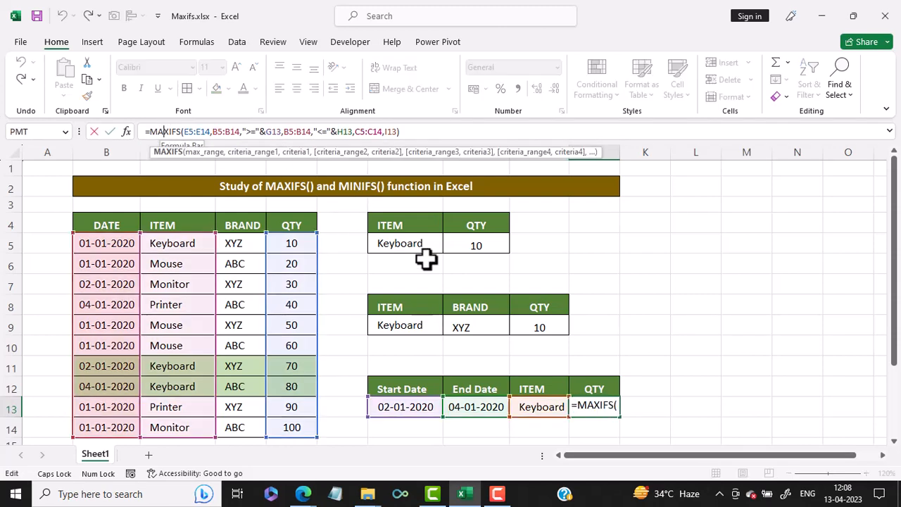
key(Delete)
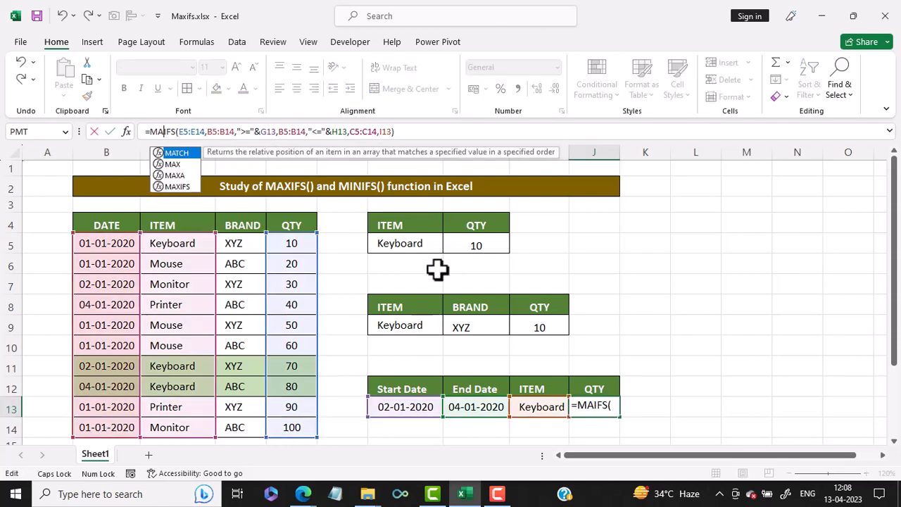
key(BackSpace)
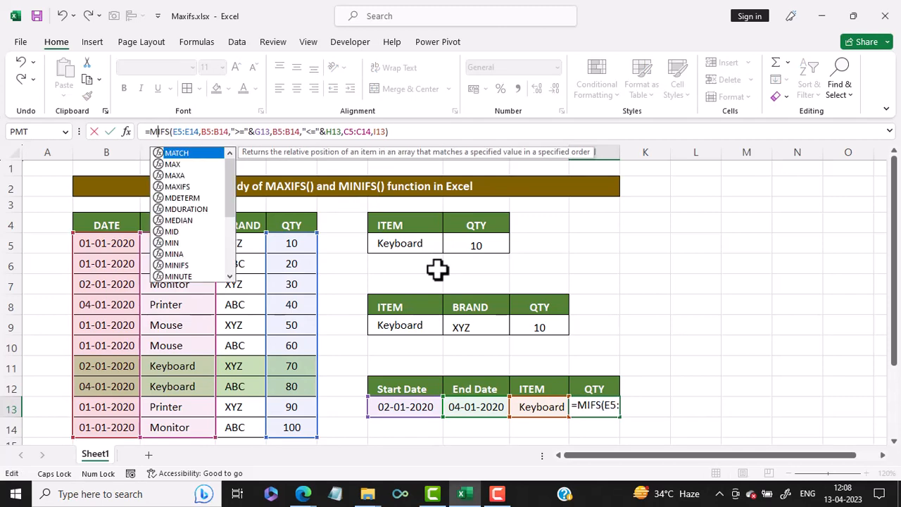
text(IN)
key(Return)
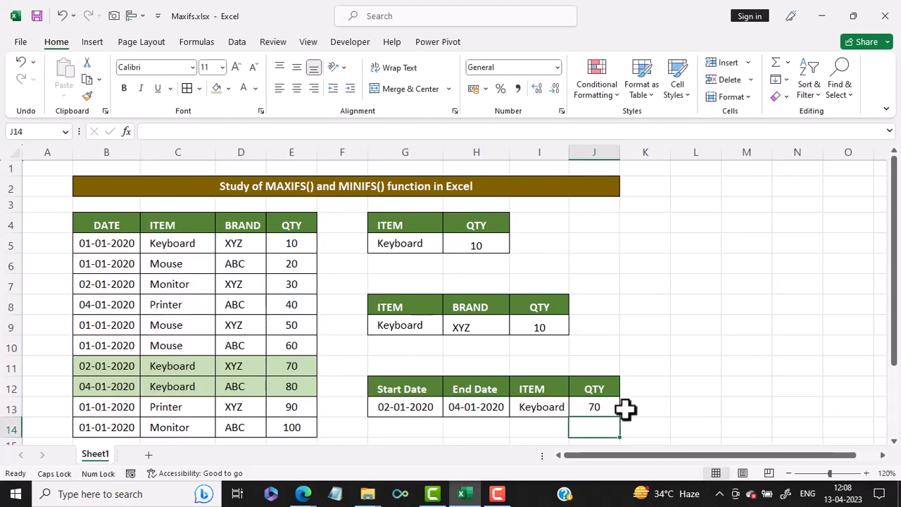
click(599, 409)
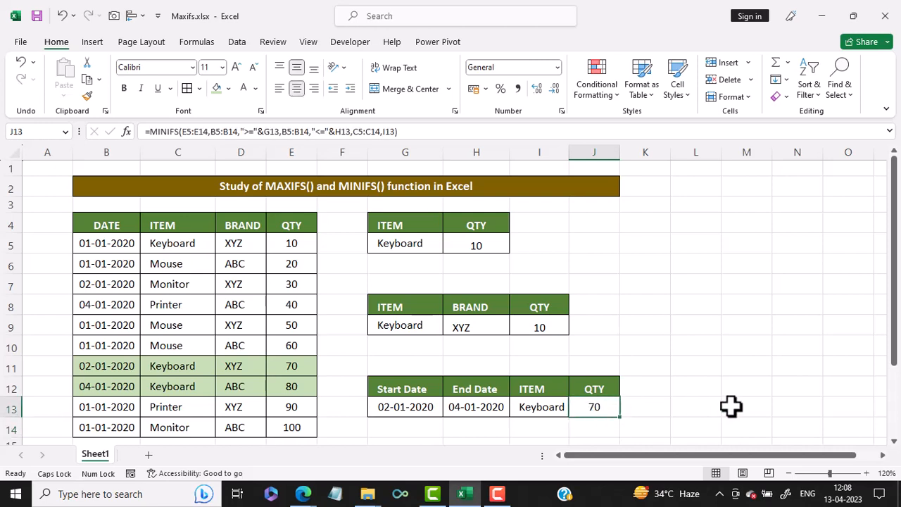